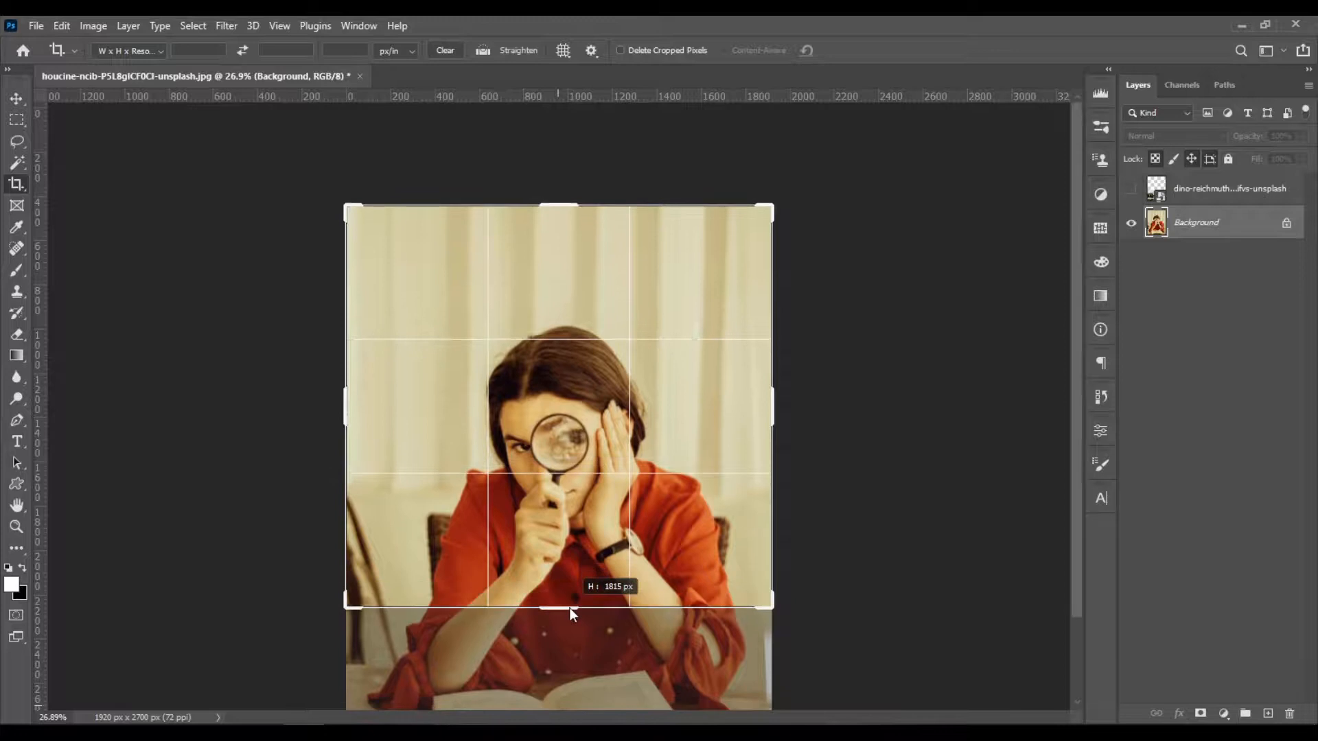
Crop the portrait's height to 1510 px, trimming above the head and below the elbows, and hide the rulers
left_click_drag(570, 607, 569, 611)
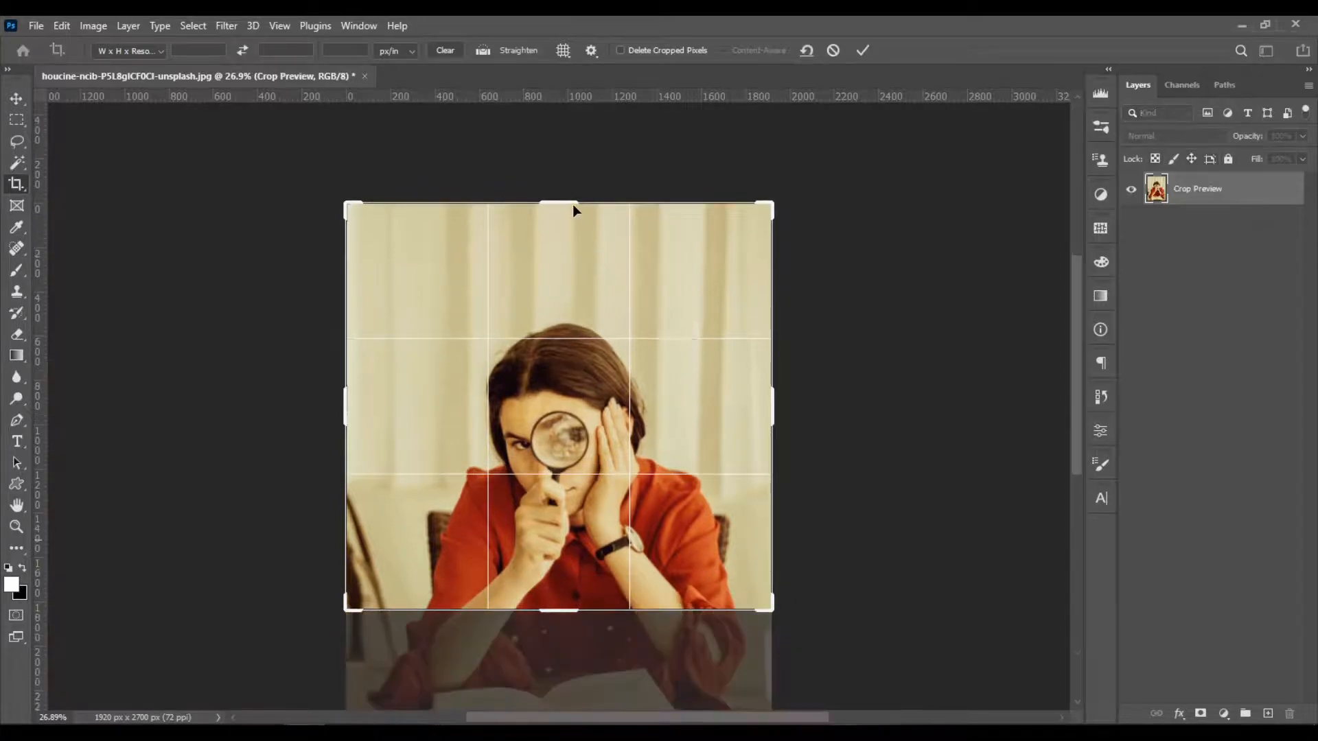
left_click_drag(569, 203, 575, 239)
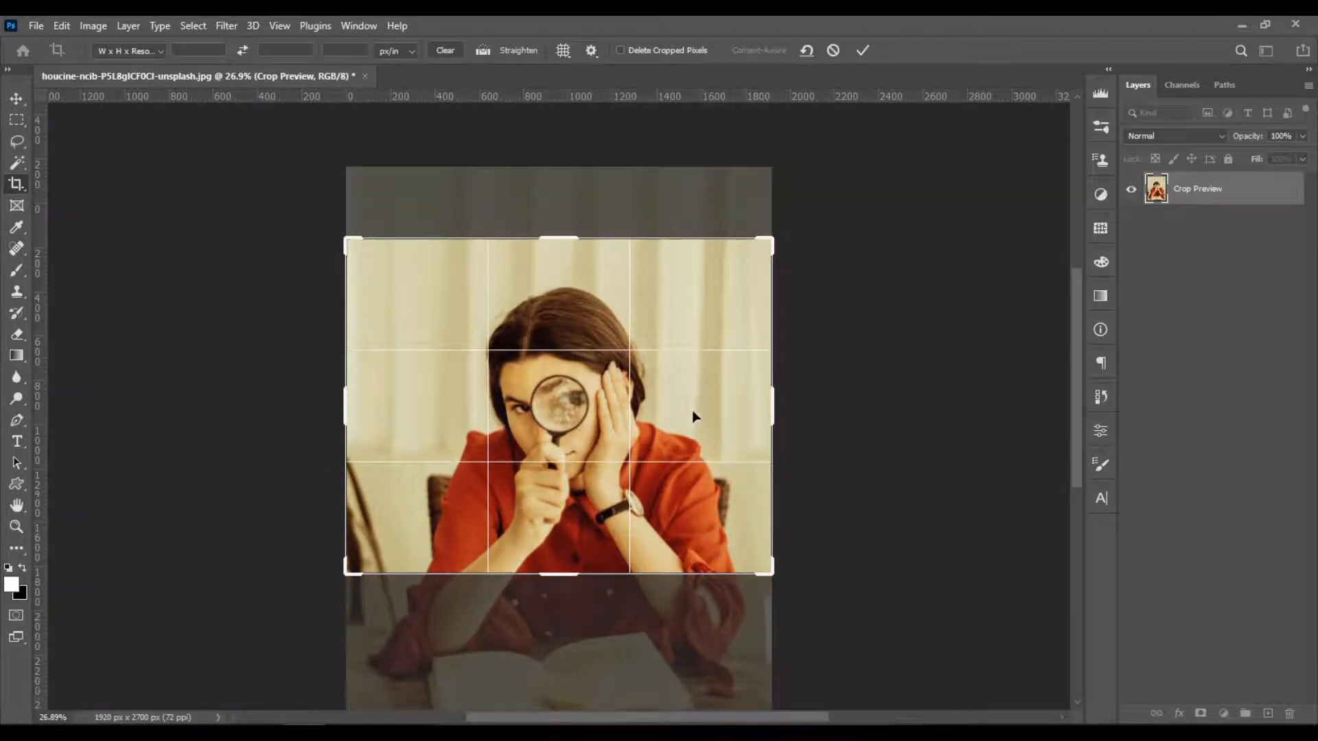
key("Return")
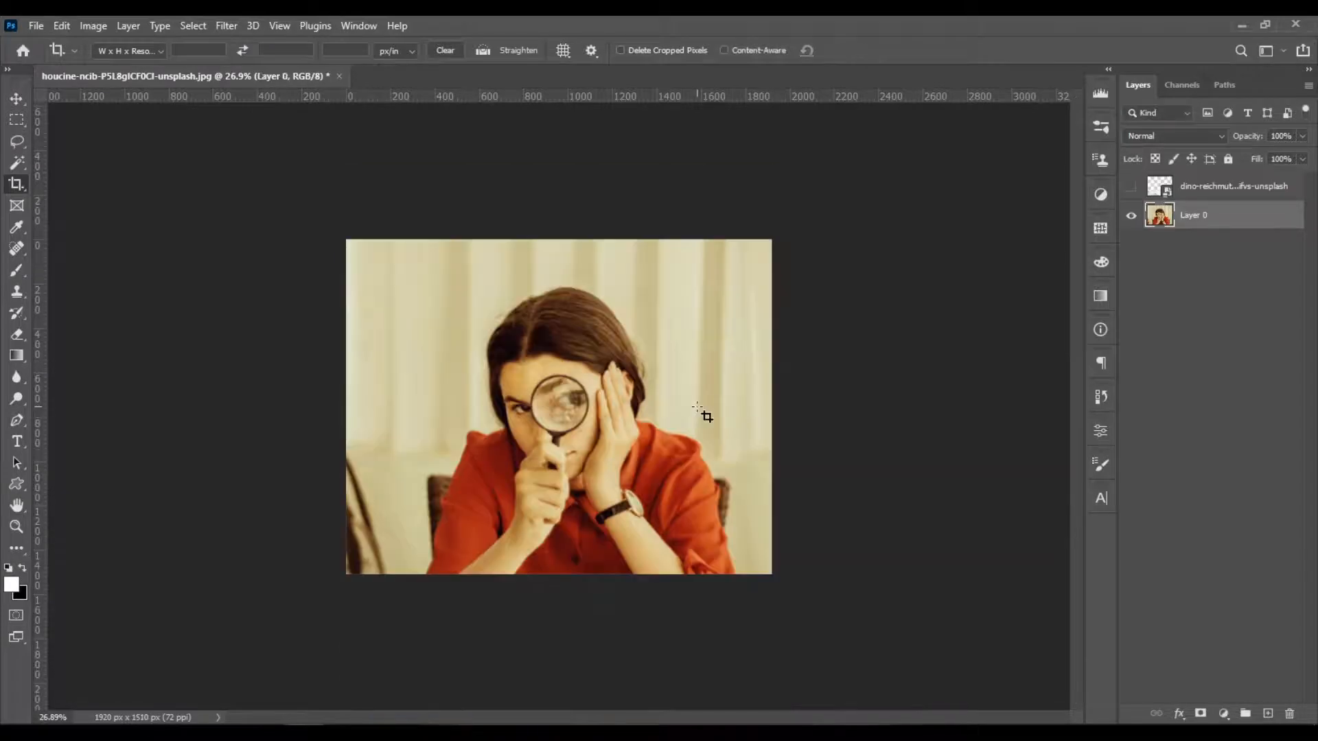
key("ctrl")
key("ctrl+0")
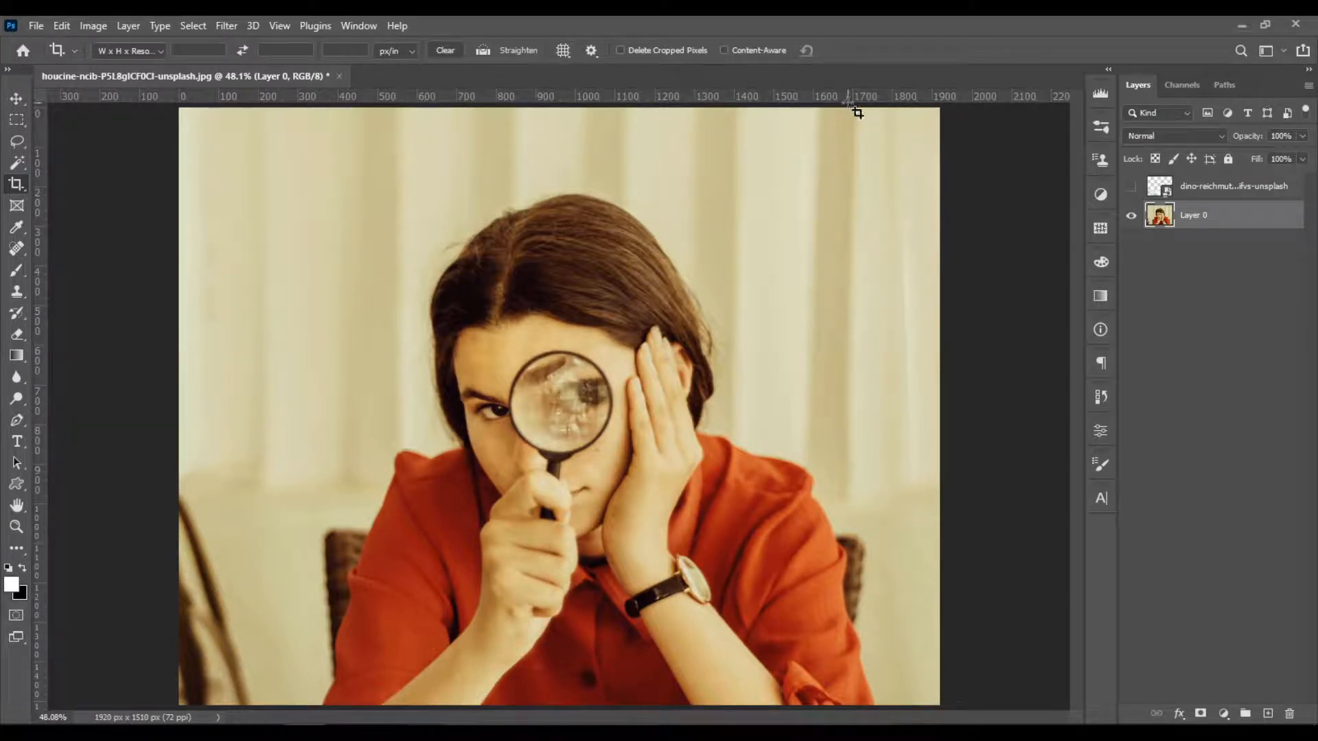
key("ctrl+r")
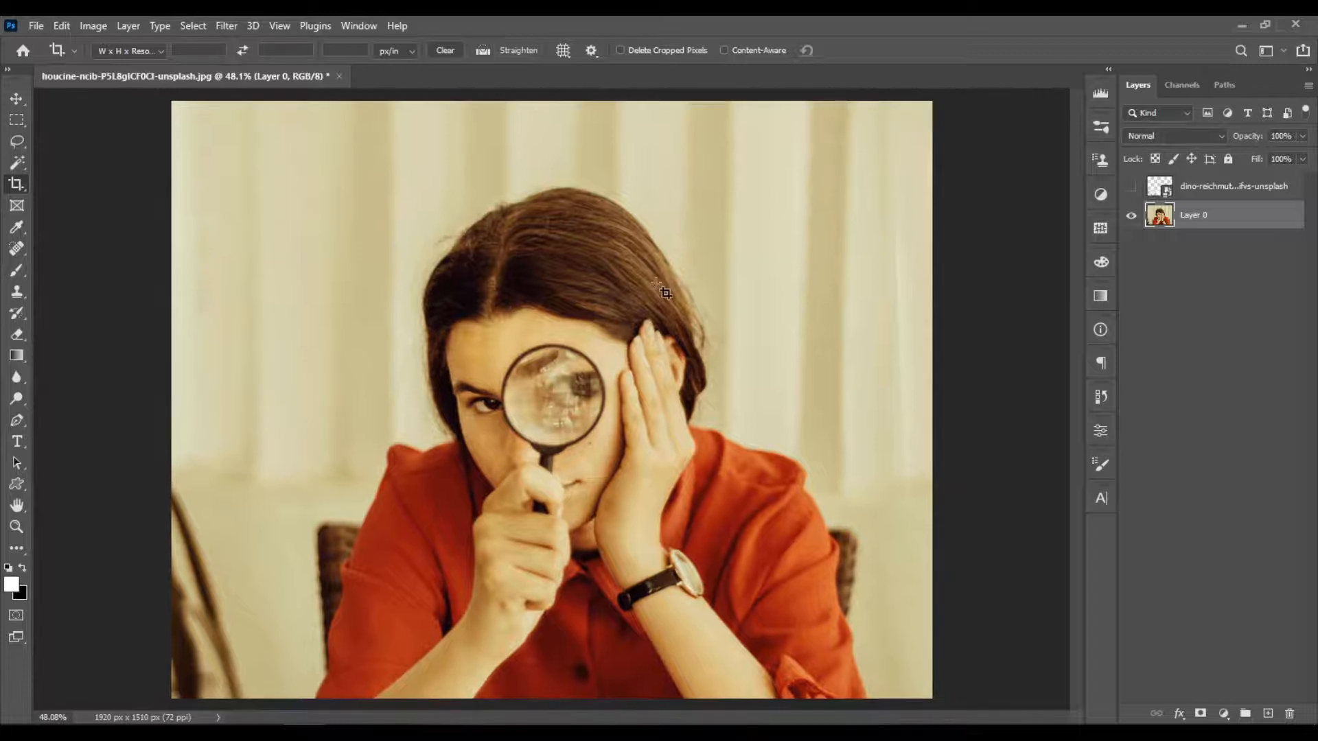
key("ctrl+0")
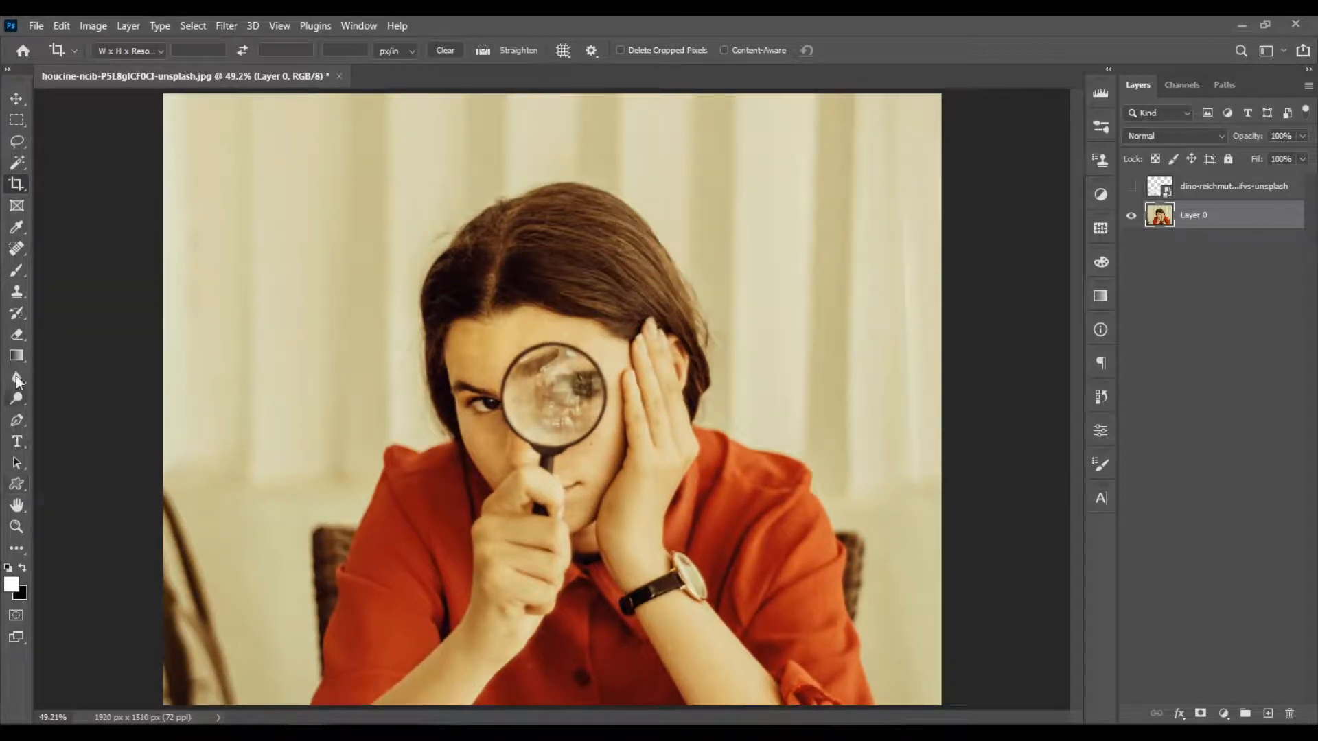
Make a rough elliptical selection inside the magnifying glass lens
left_click(17, 527)
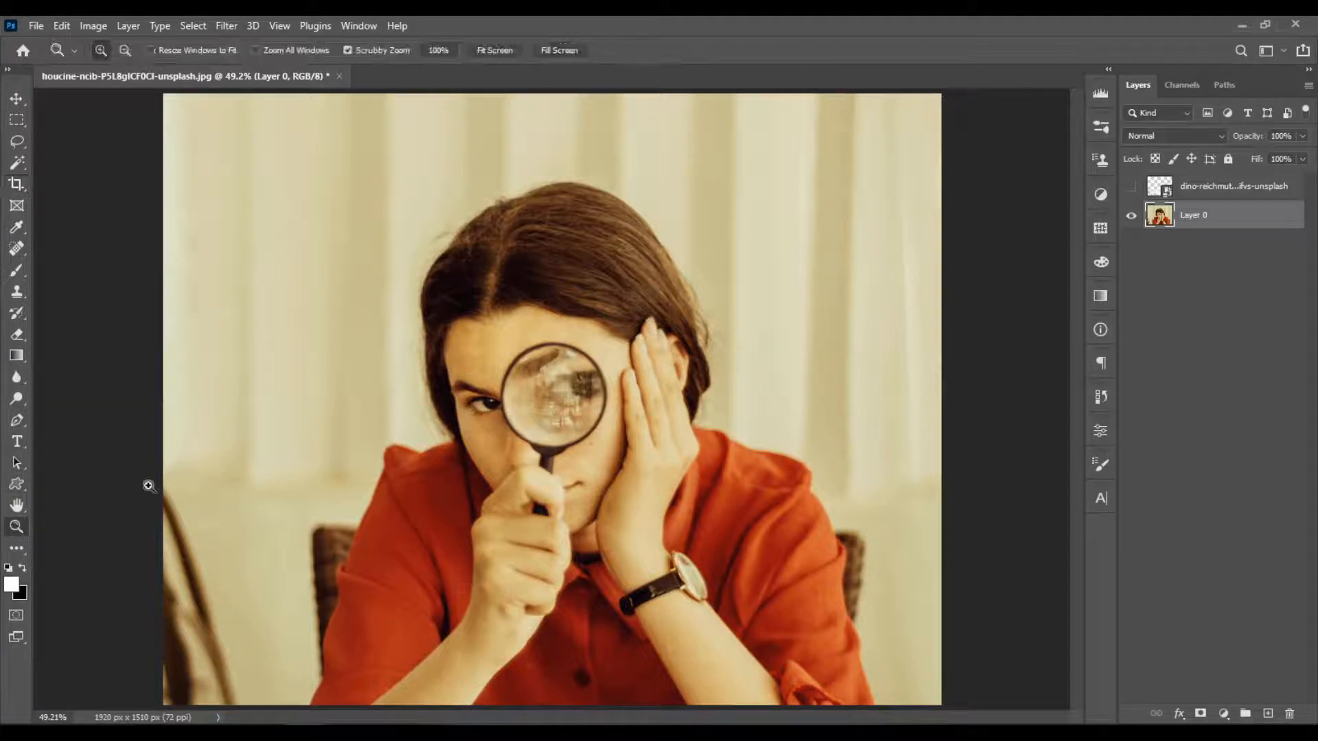
left_click_drag(377, 271, 373, 315)
left_click_drag(727, 718, 746, 717)
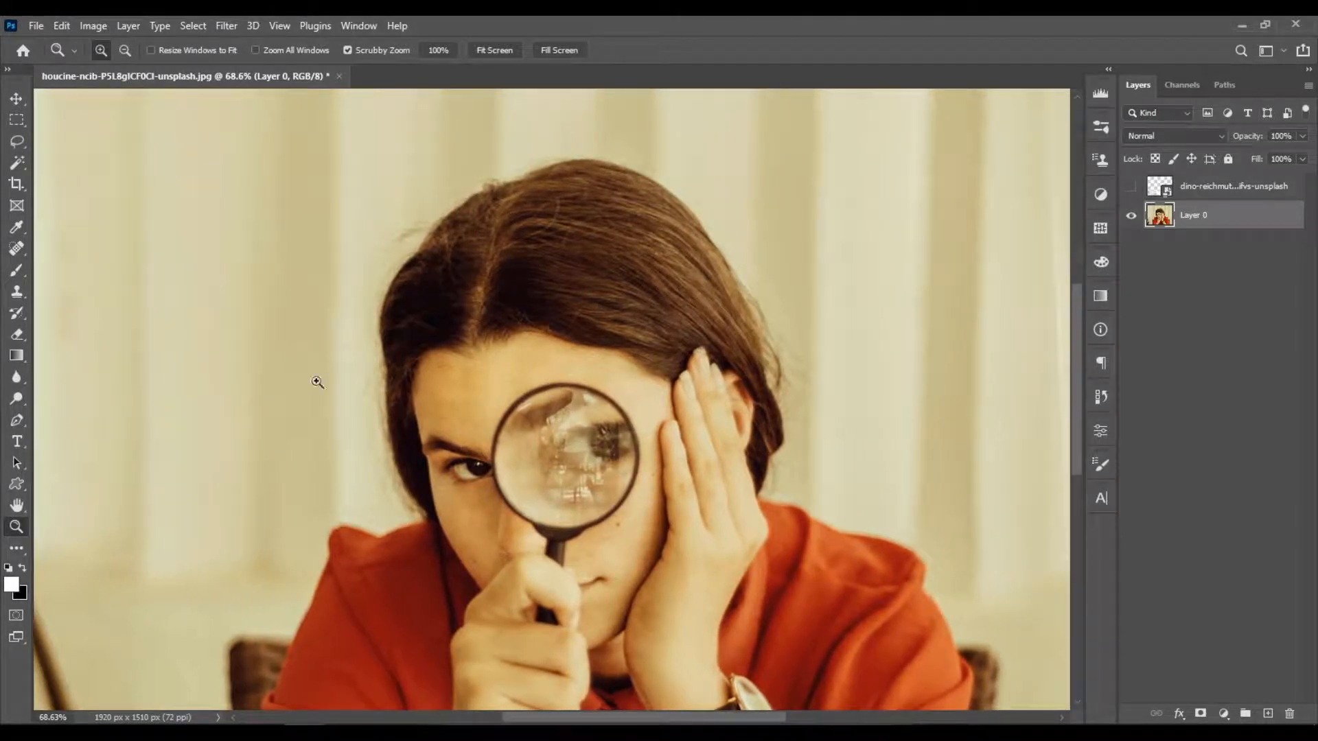
left_click(17, 119)
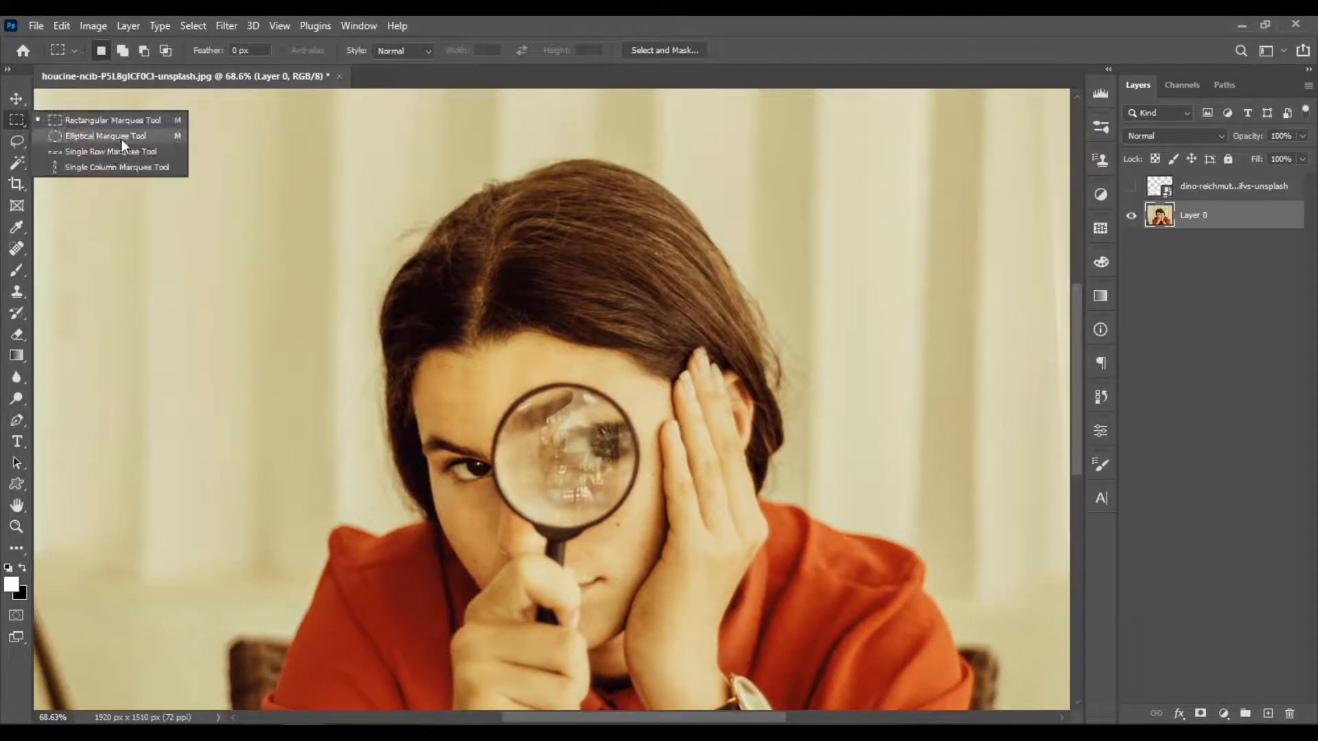
left_click(122, 137)
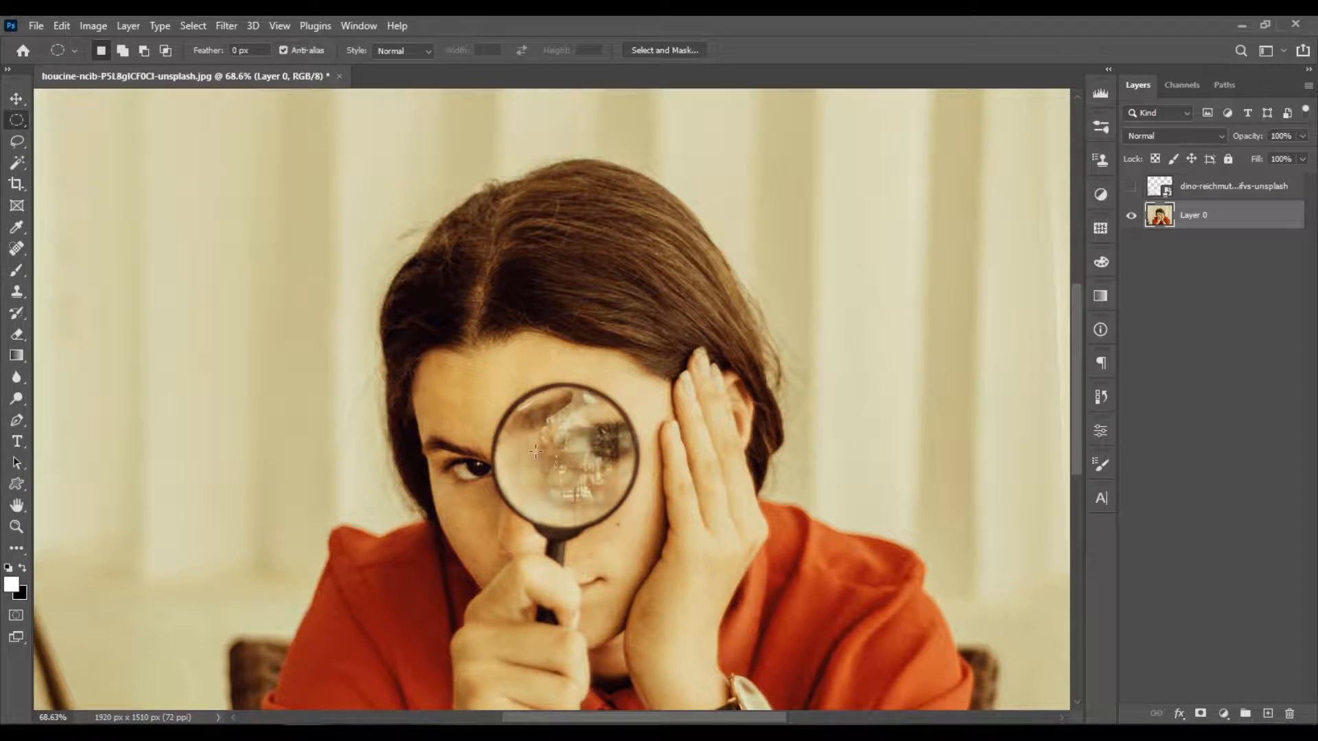
left_click_drag(523, 414, 621, 517)
Transform the elliptical selection to about 149% width and 145% height so its four sides meet the lens rim
left_click(193, 26)
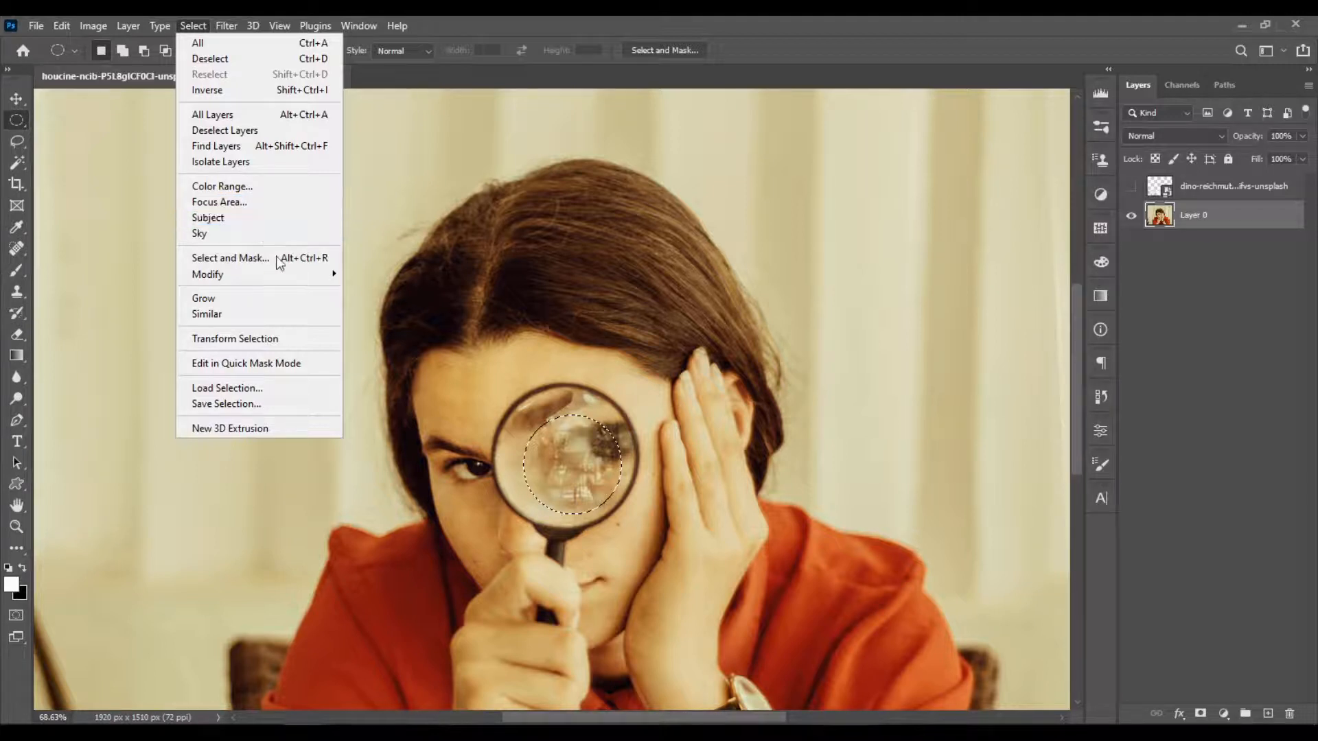
left_click(298, 336)
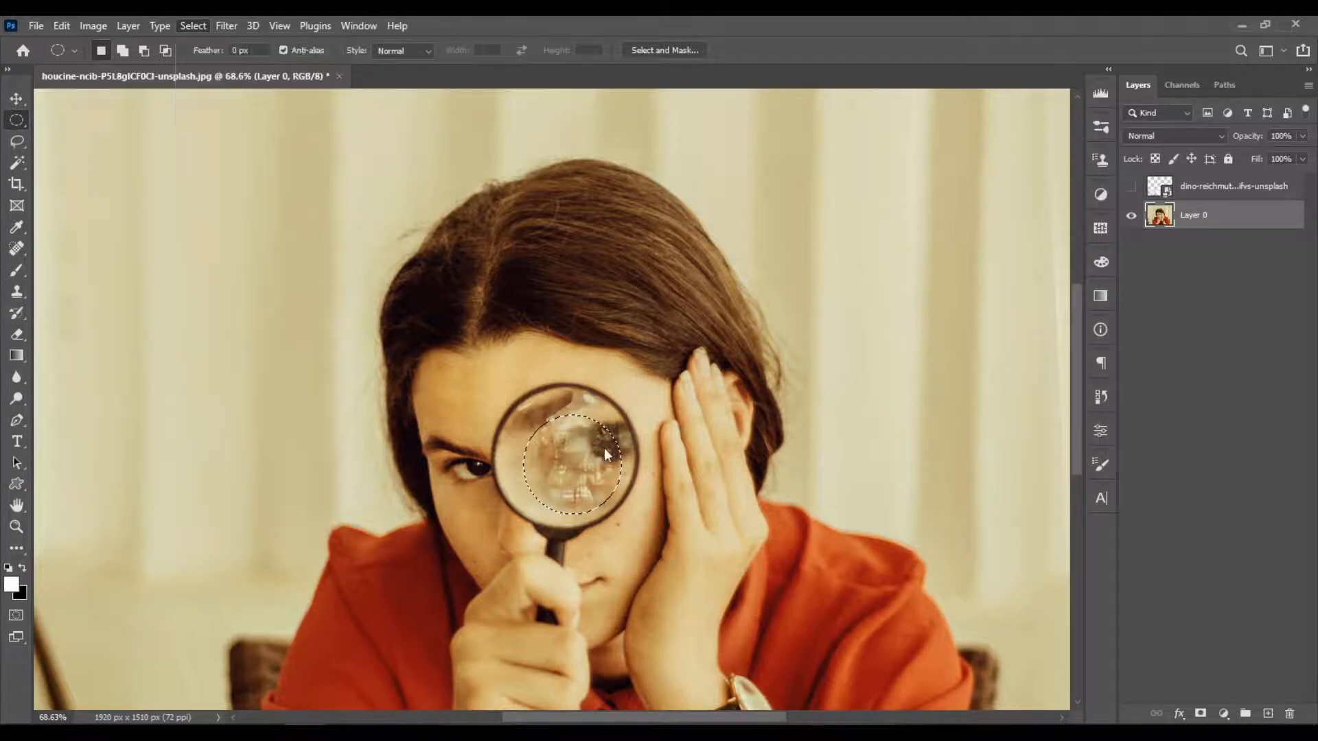
left_click_drag(569, 417, 571, 388)
left_click_drag(522, 450, 493, 451)
mouse_move(621, 451)
left_mouse_down()
mouse_move(649, 453)
mouse_move(639, 453)
left_mouse_up()
left_click_drag(566, 513, 564, 530)
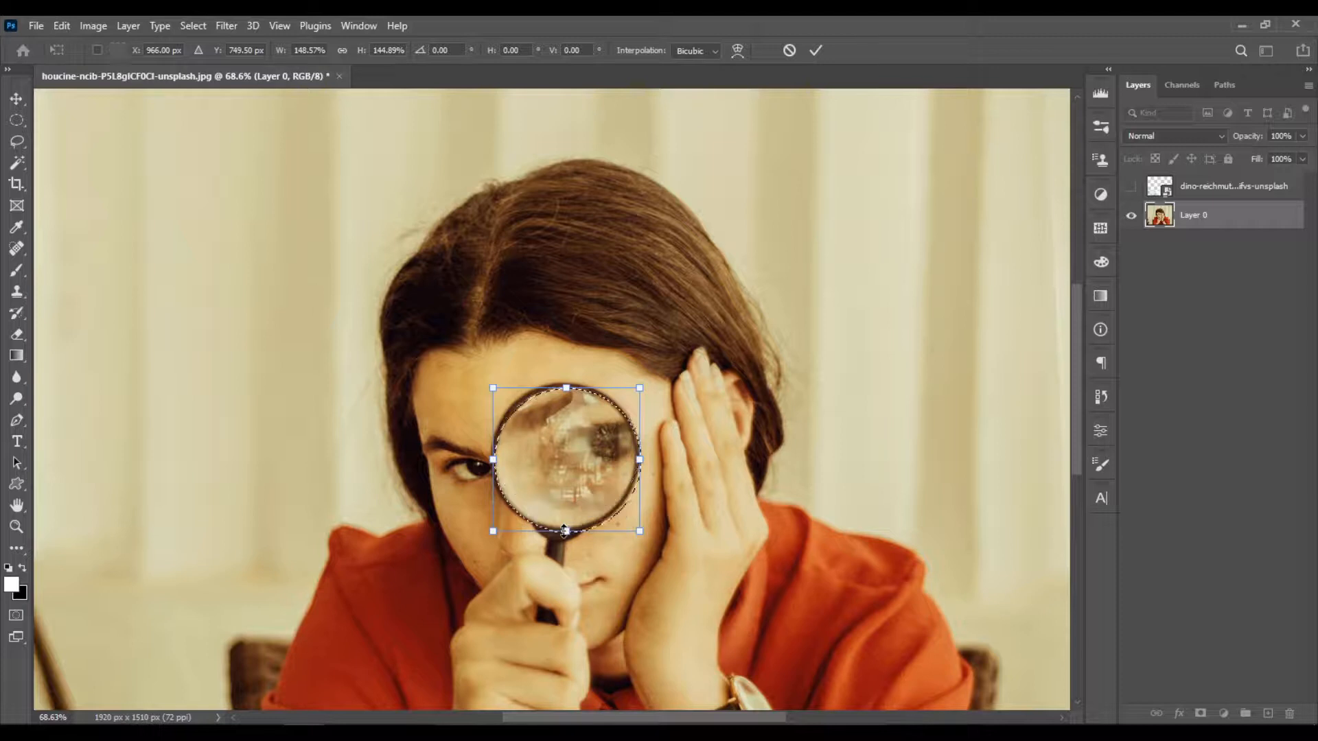
Warp the selection outline to follow the lens's inner rim, adjusting its upper, lower and lower-right curves, and apply the transform
right_click(574, 468)
key("Escape")
left_click(639, 296)
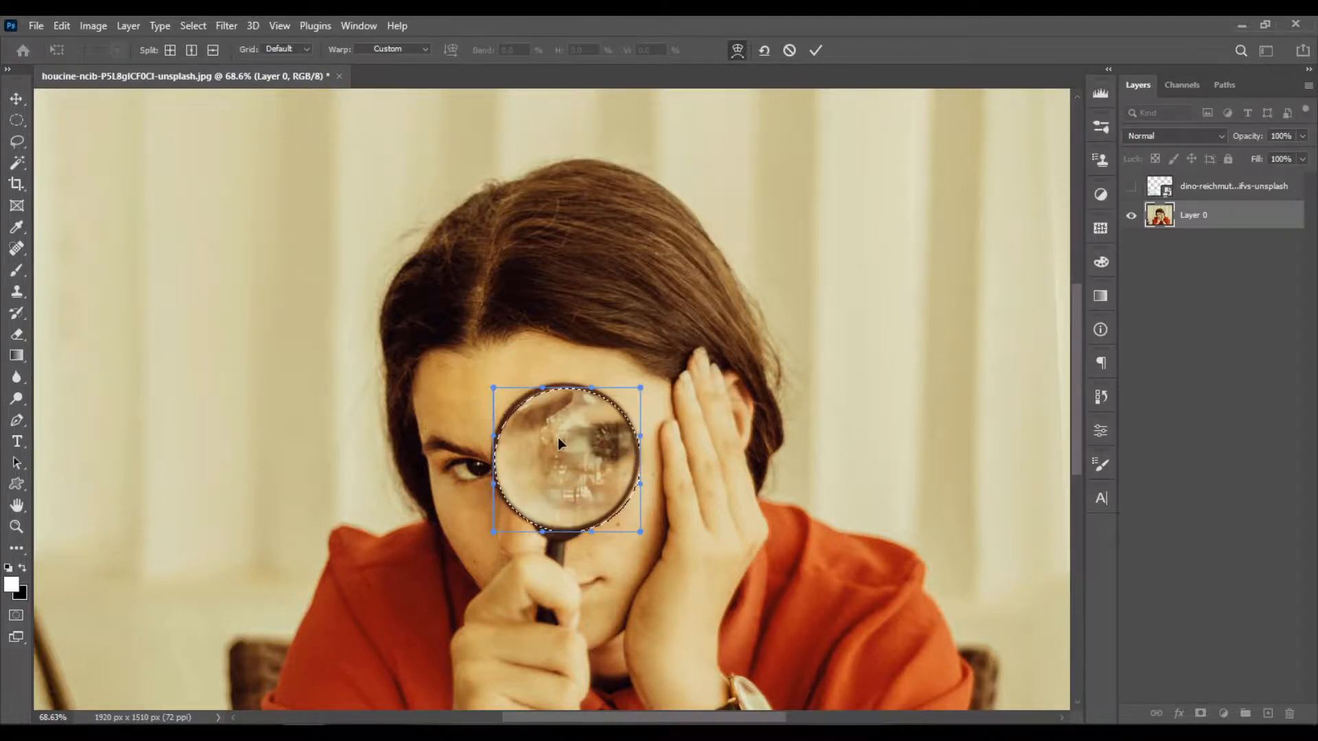
scroll(559, 442, "up", 2)
scroll(572, 461, "up", 3)
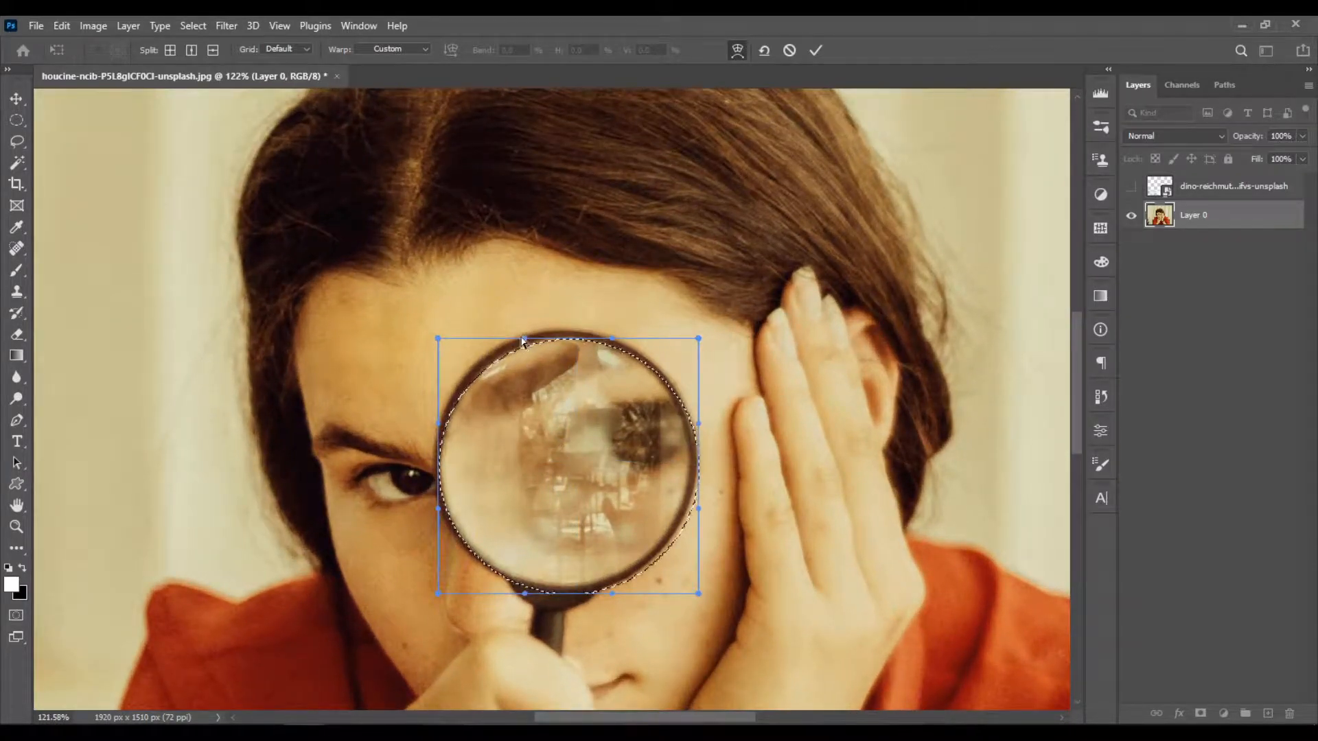
left_click_drag(524, 342, 528, 323)
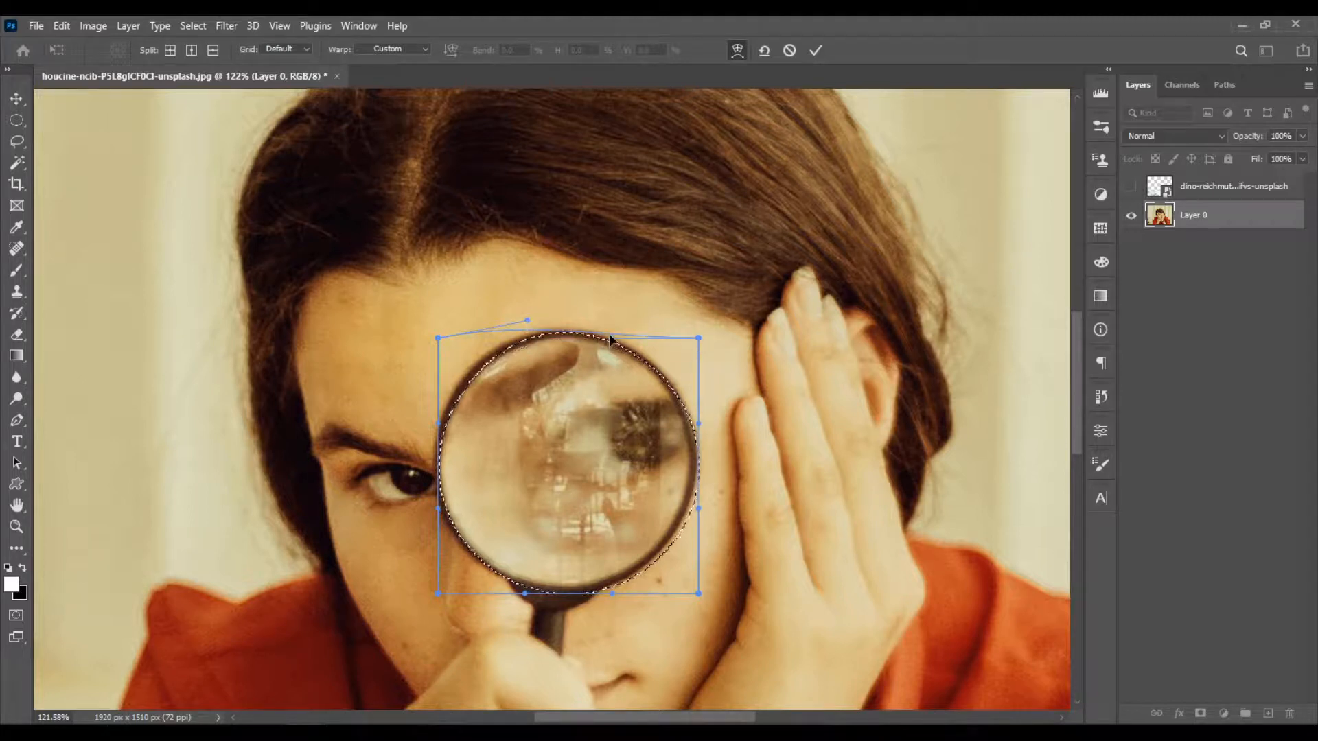
left_click_drag(611, 338, 610, 334)
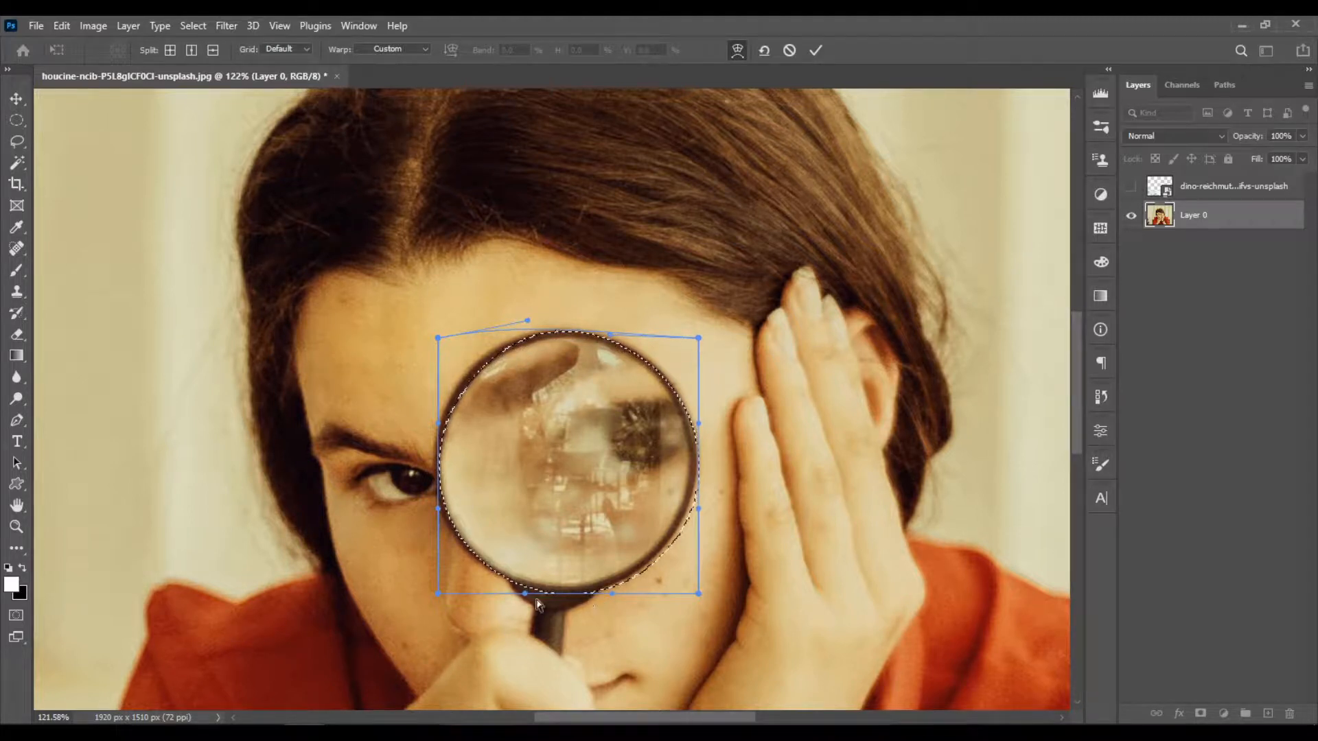
left_click_drag(524, 595, 593, 587)
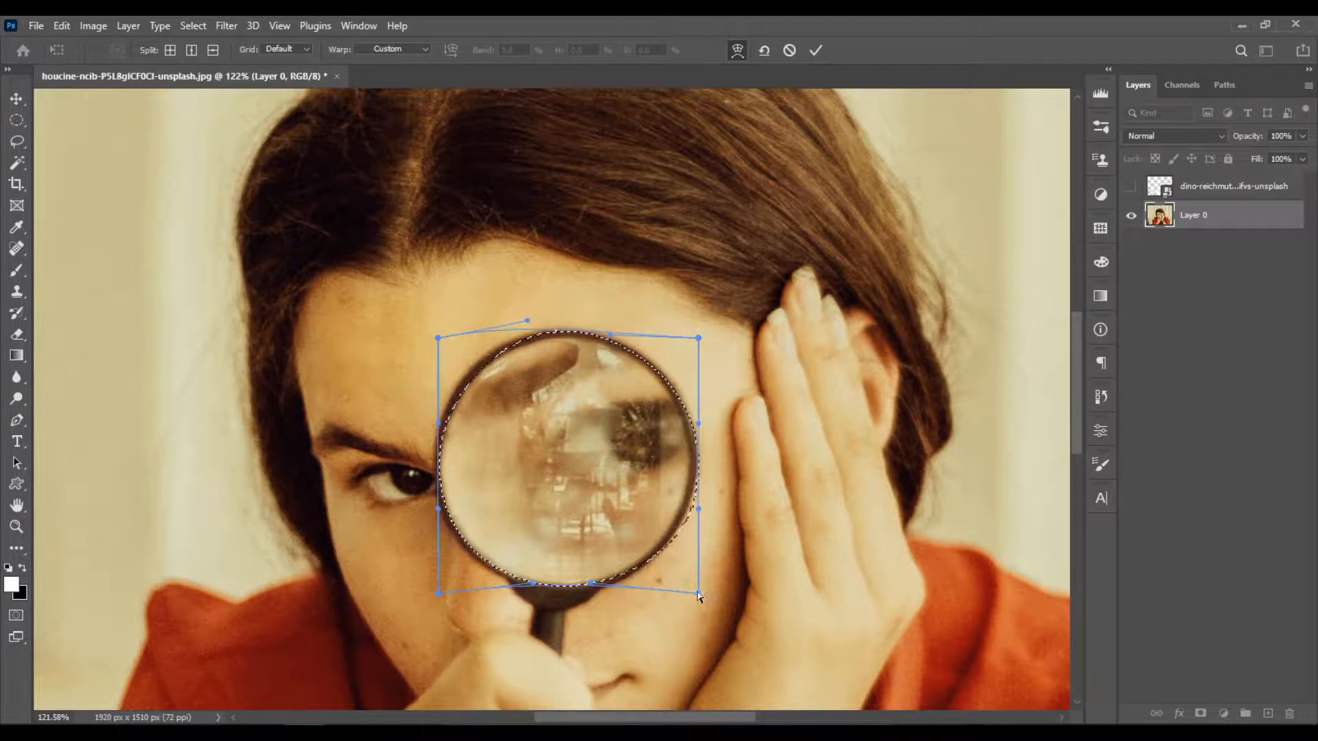
left_click_drag(697, 593, 661, 582)
left_click_drag(698, 508, 686, 527)
left_click_drag(660, 583, 659, 602)
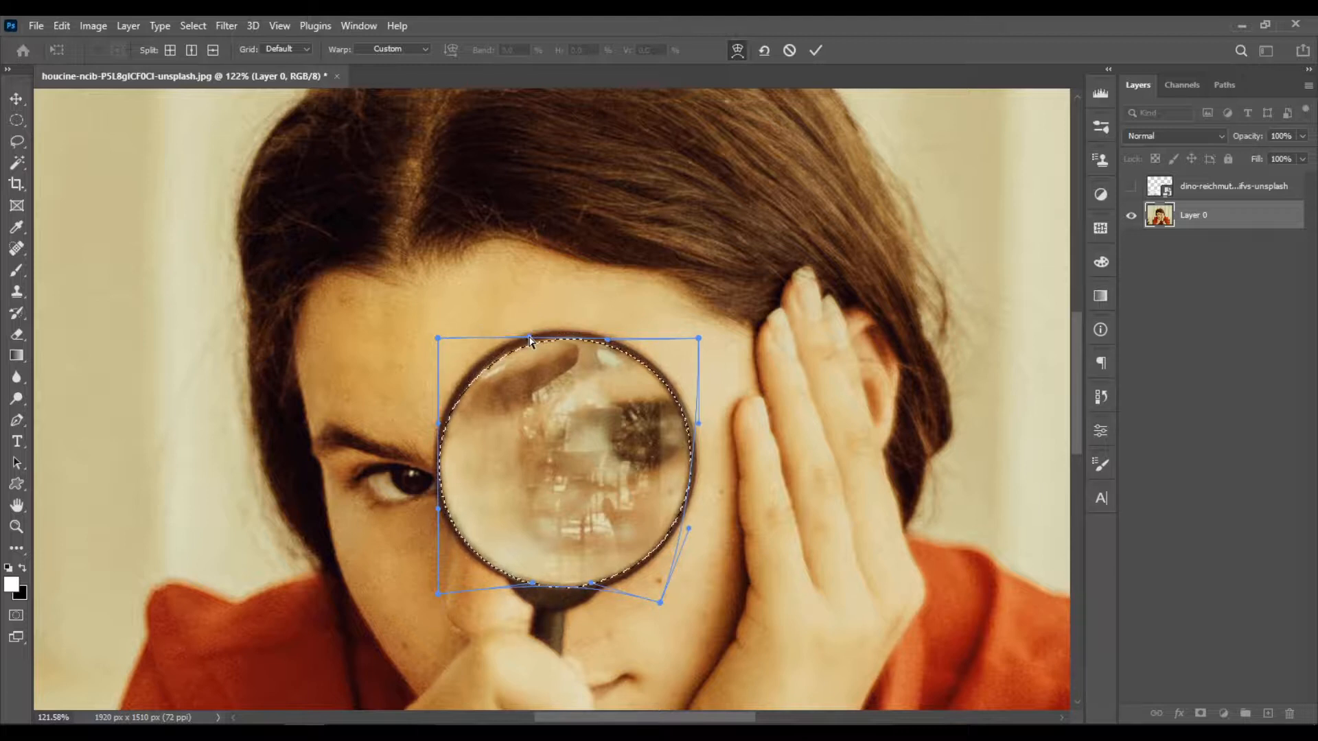
left_click(815, 50)
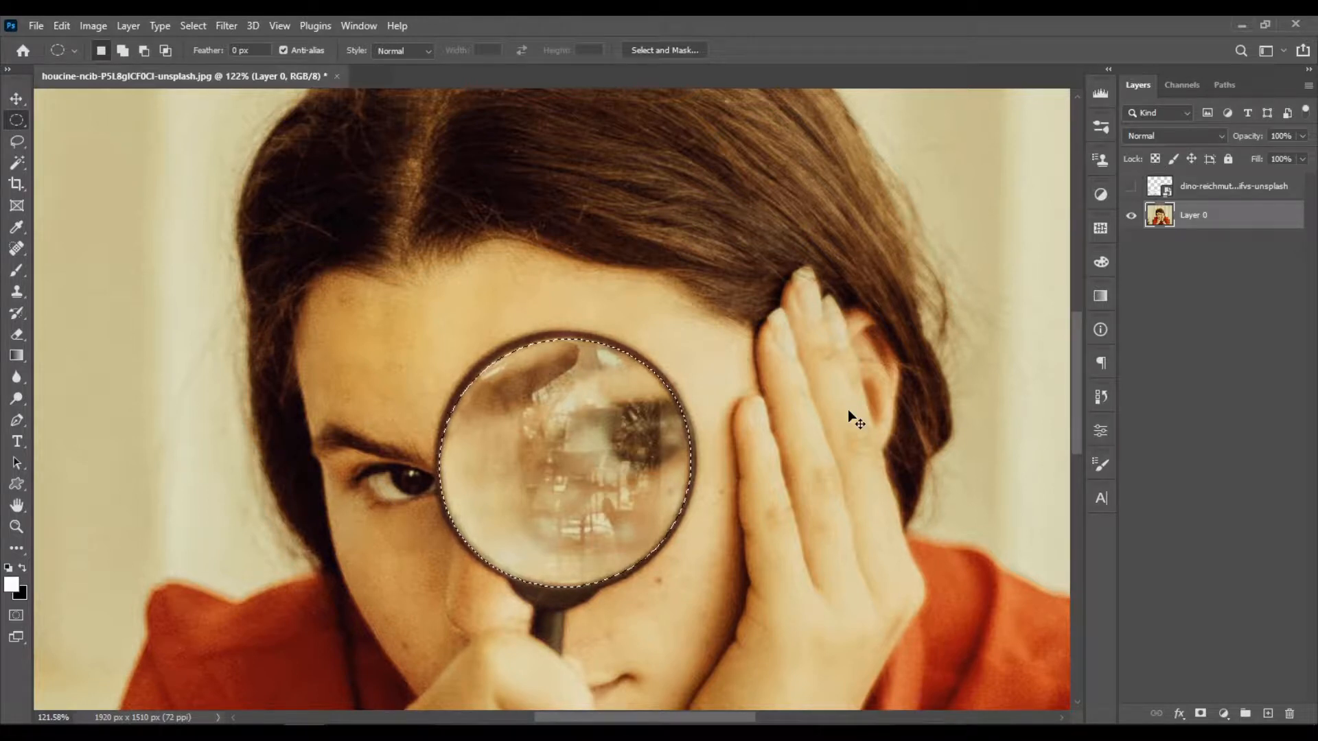
Cut the selected lens area out of the portrait layer with an inverted layer mask
key("ctrl+j")
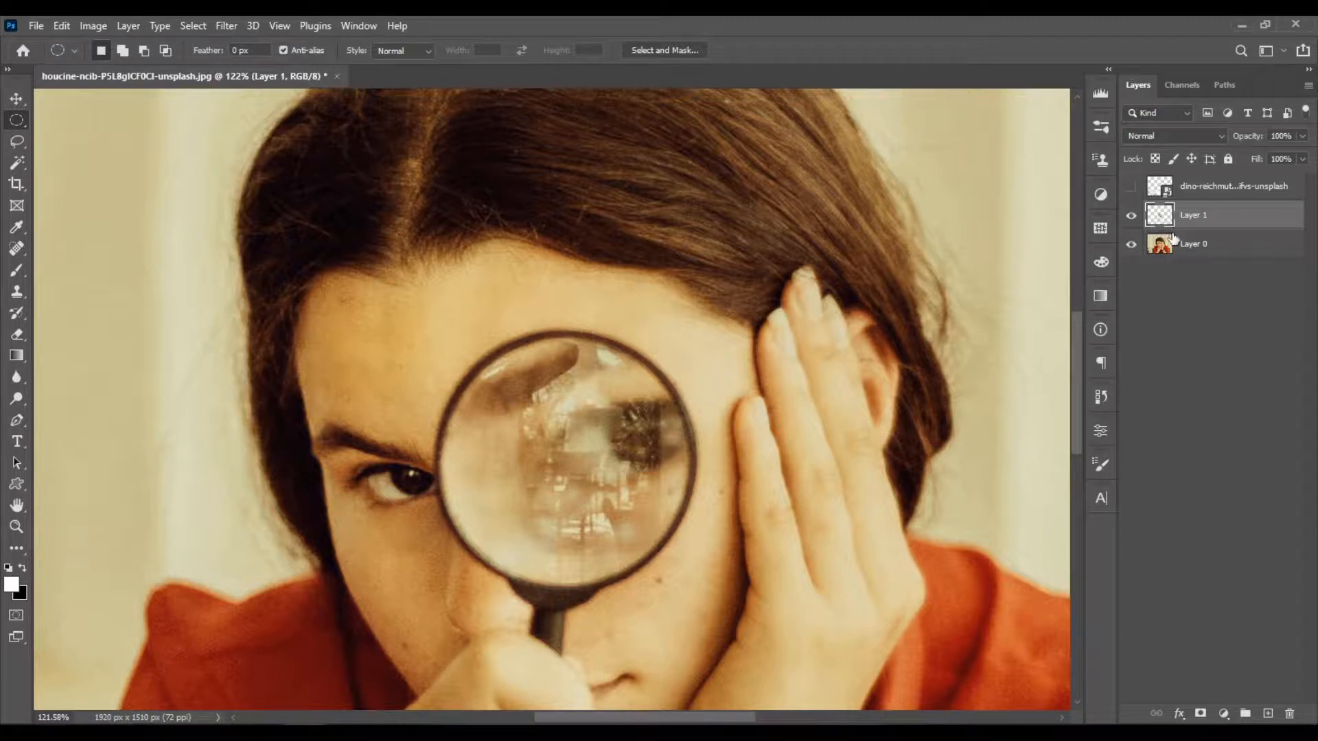
key("ctrl+z")
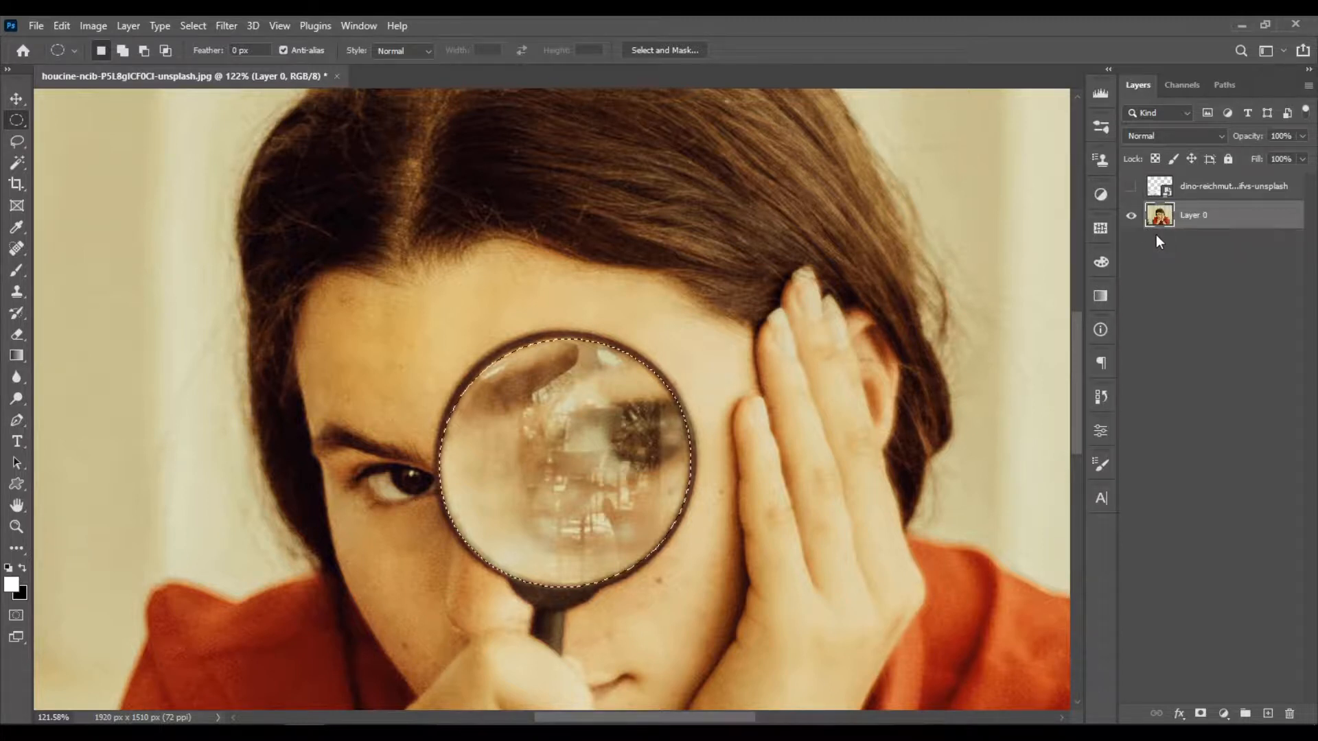
left_click(1200, 714, "alt")
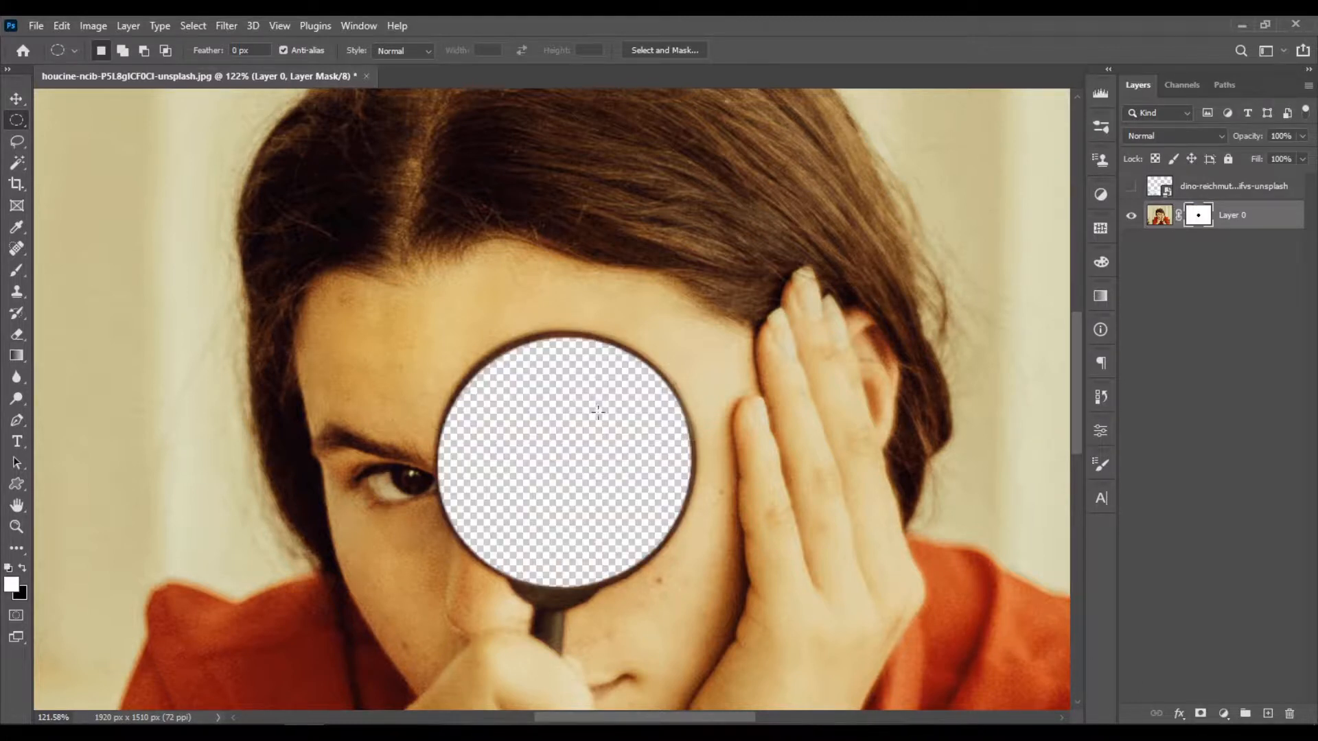
Make the hidden mountain landscape layer visible above the masked portrait
scroll(563, 412, "down", 10)
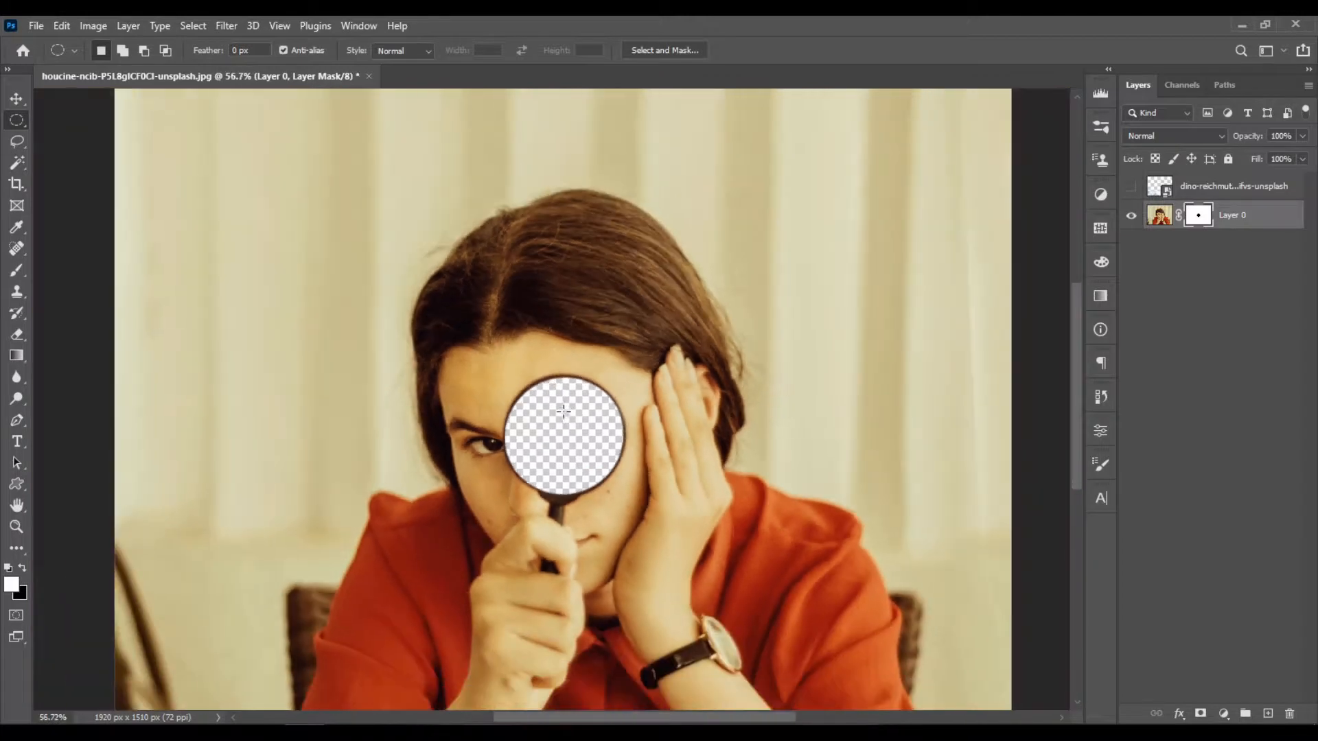
scroll(563, 412, "up", 2)
scroll(563, 412, "up", 2)
scroll(562, 412, "down", 4)
scroll(562, 411, "up", 1)
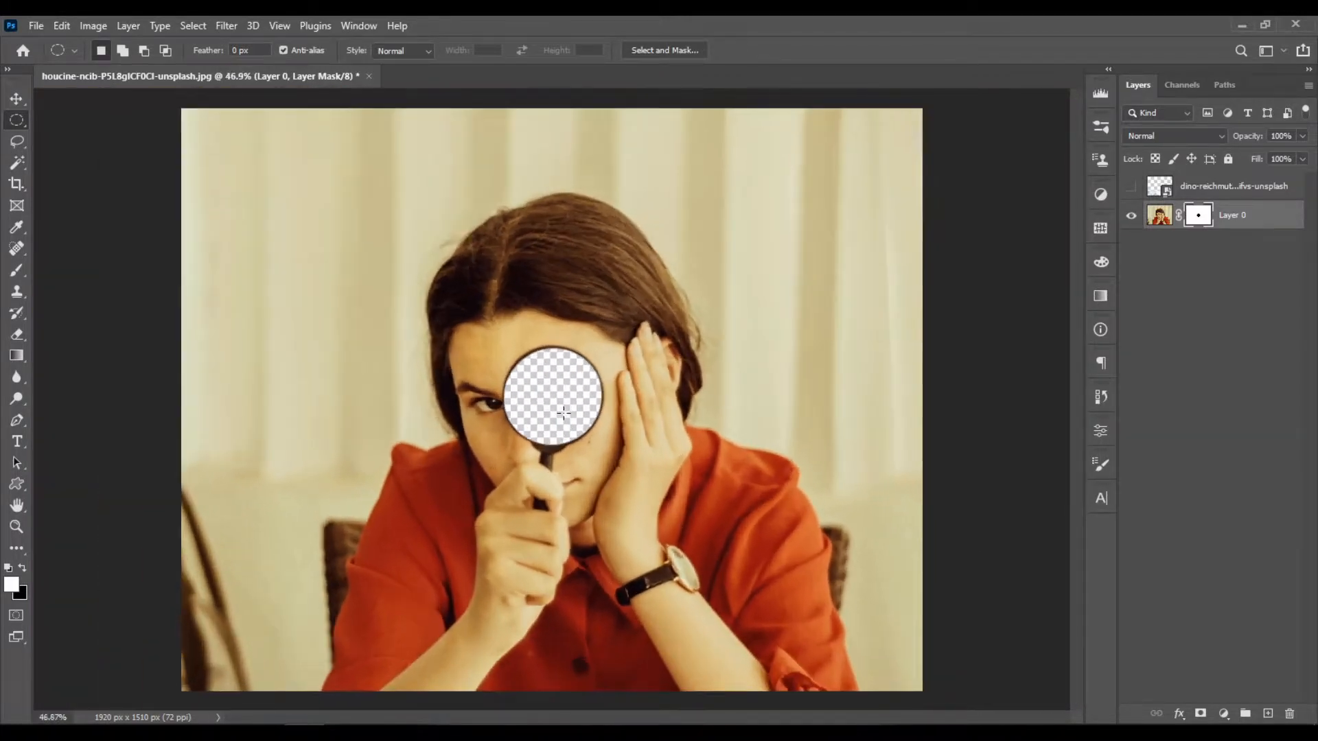
scroll(563, 412, "up", 1)
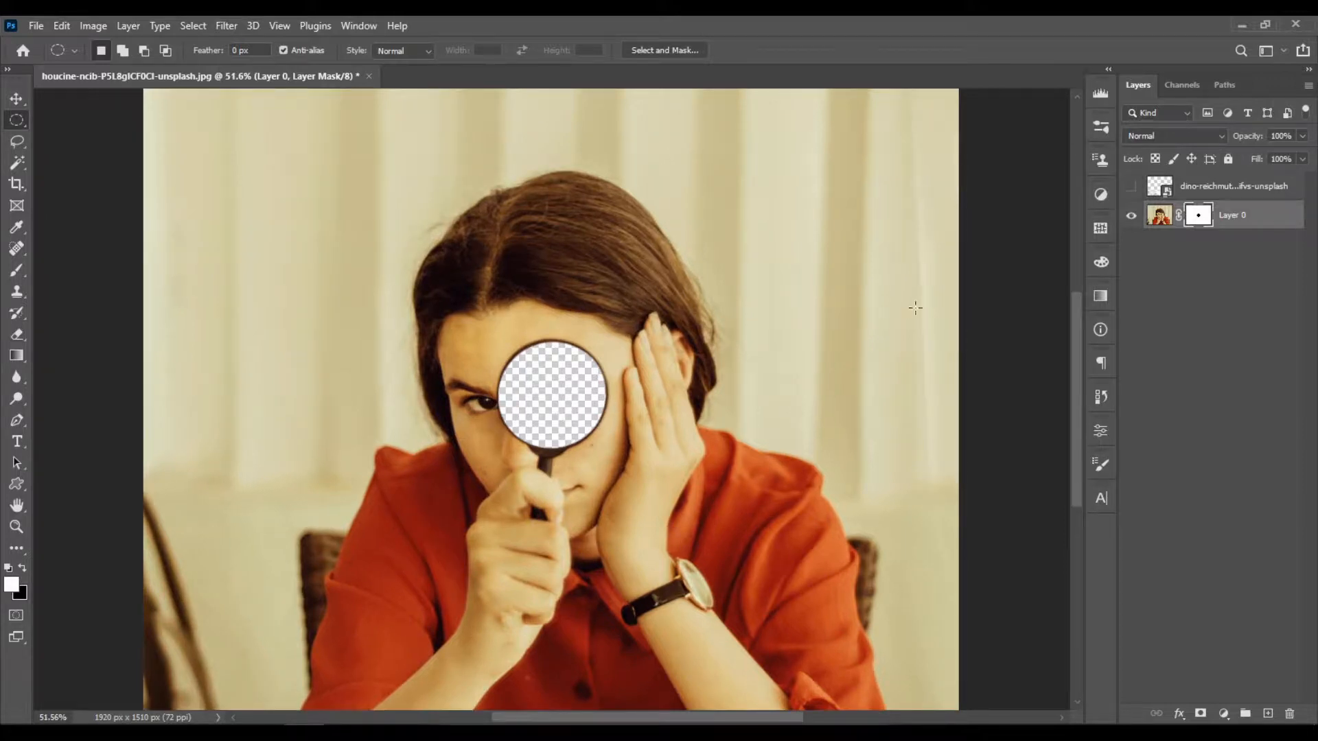
left_click(1131, 186)
scroll(802, 586, "down", 4)
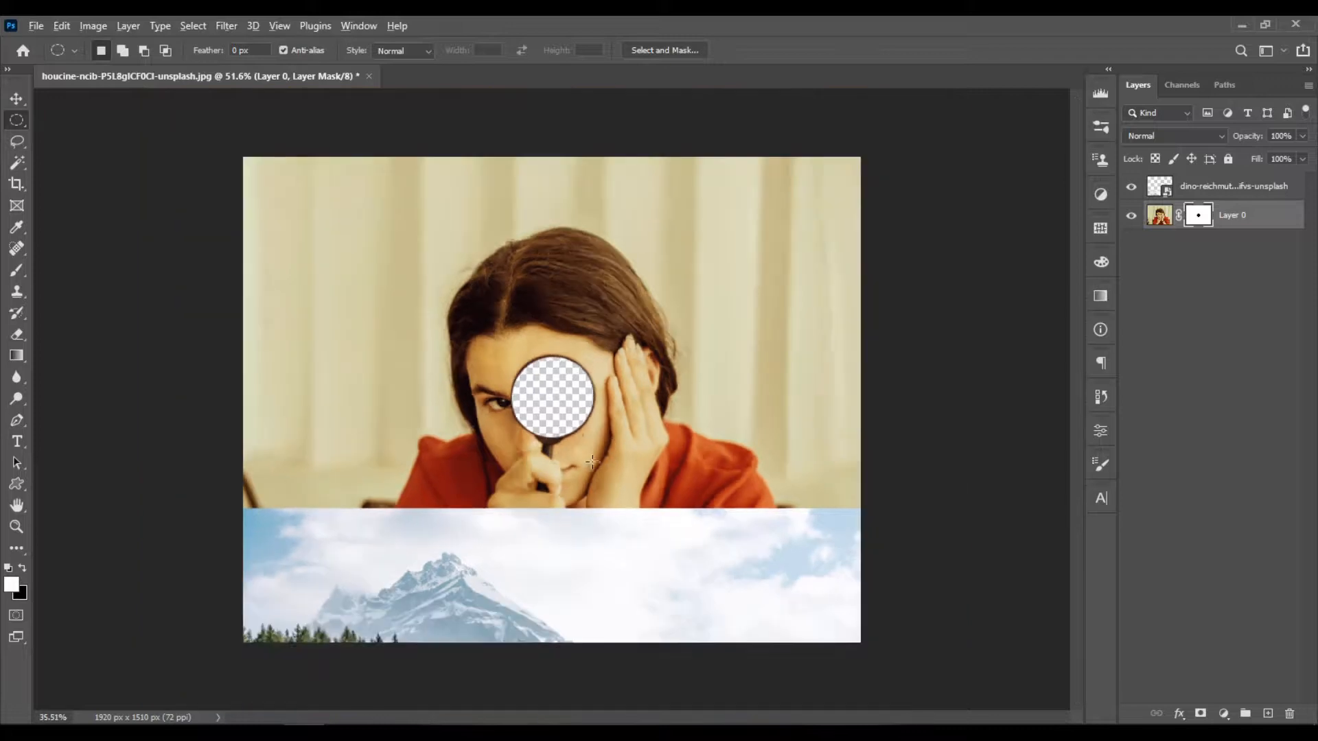
Move the landscape image up over the portrait and place its layer beneath Layer 0
left_click(17, 98)
left_click_drag(446, 592, 466, 546)
key("ctrl+z")
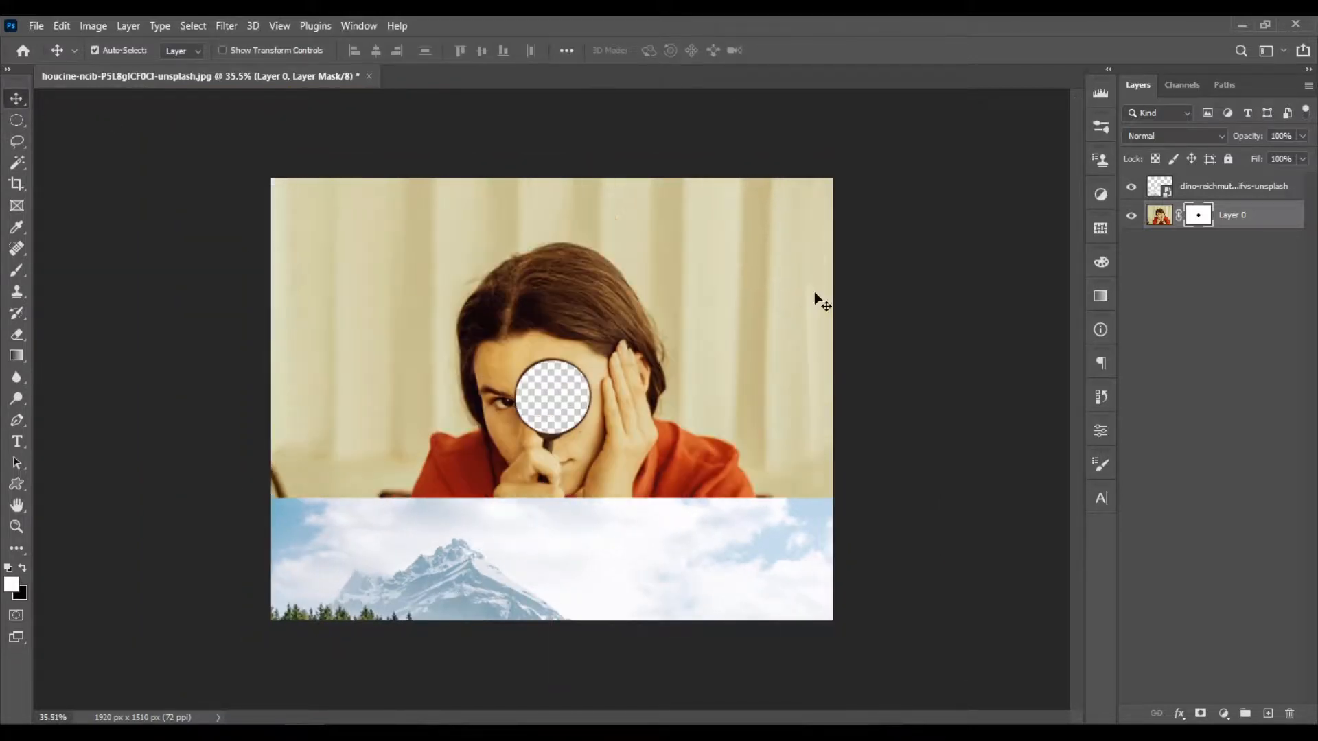
left_click(1215, 190)
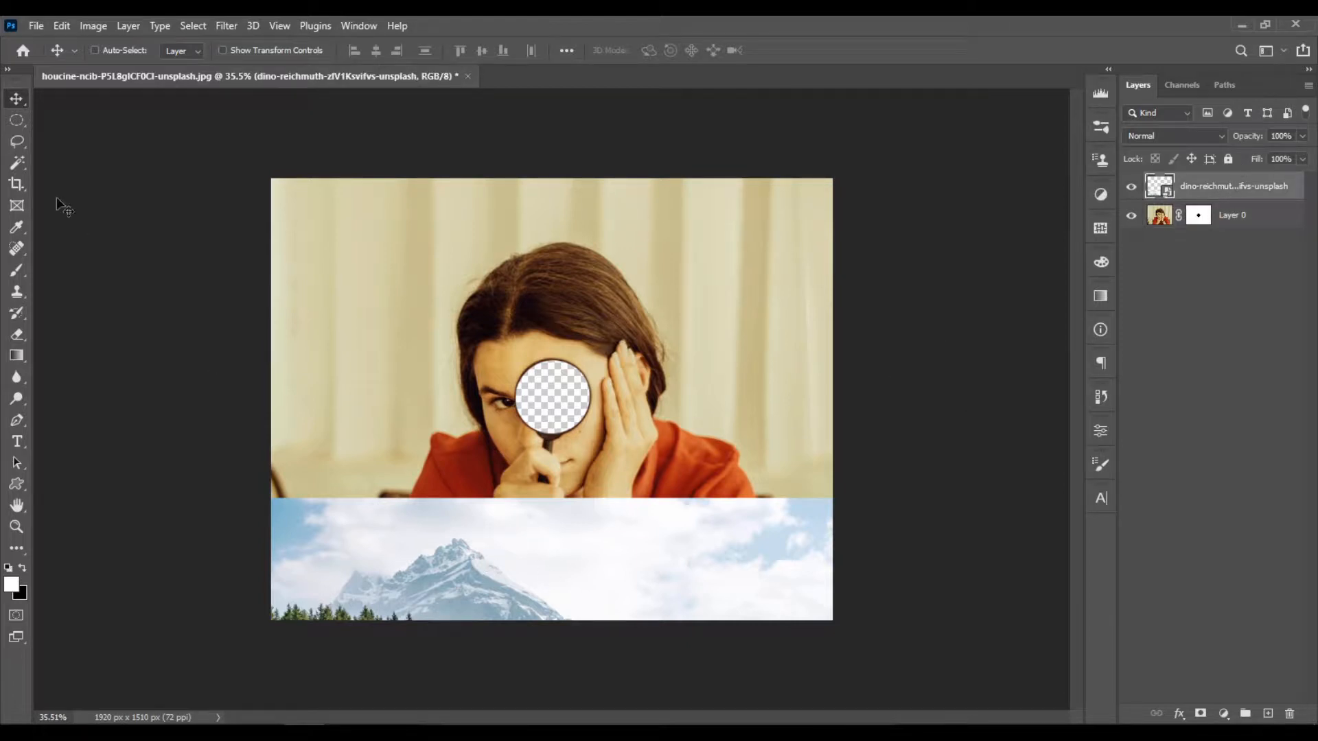
left_click_drag(388, 532, 425, 304)
left_click_drag(1242, 178, 1266, 231)
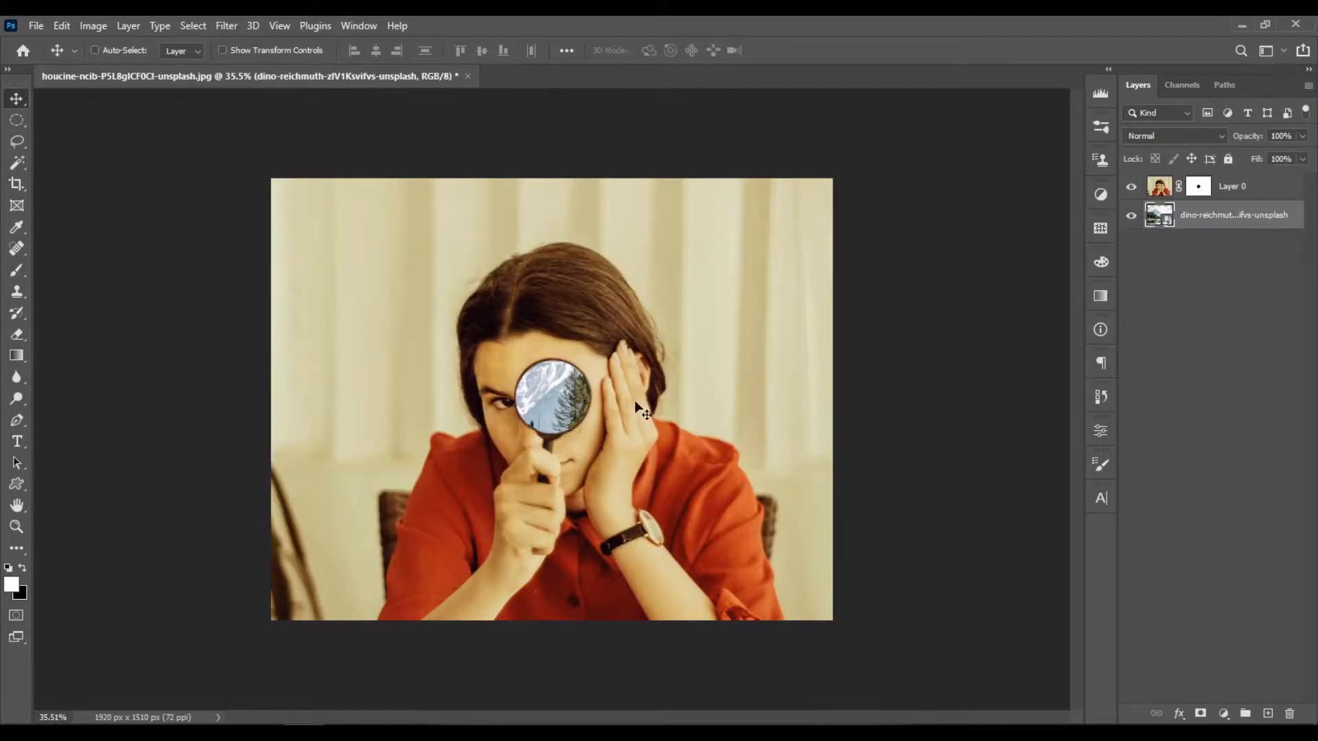
Reposition the landscape layer so that the dark house sits inside the lens opening
scroll(574, 416, "up", 4)
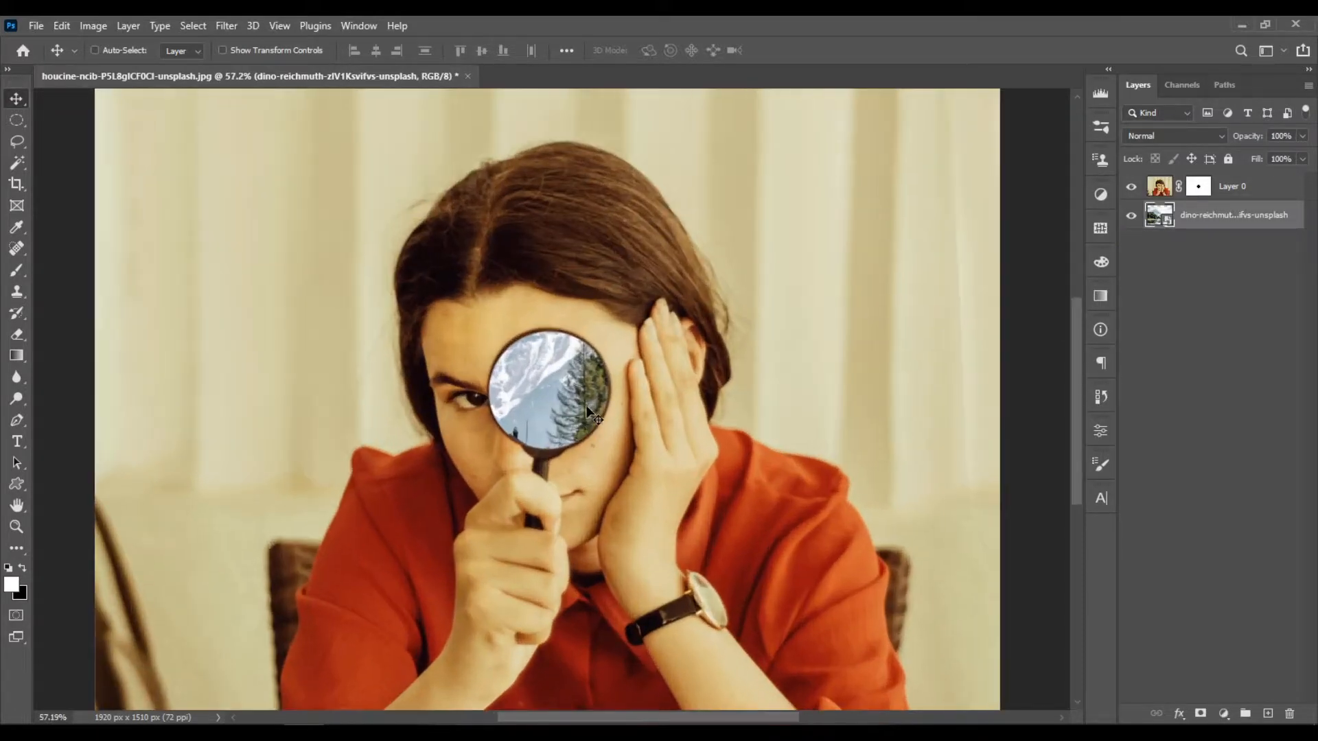
left_click_drag(584, 407, 596, 324)
left_click_drag(548, 392, 605, 417)
Free-transform the landscape layer to about 73% of its size and reposition the house within the lens
key("ctrl+t")
key("ctrl+minus")
key("ctrl+minus")
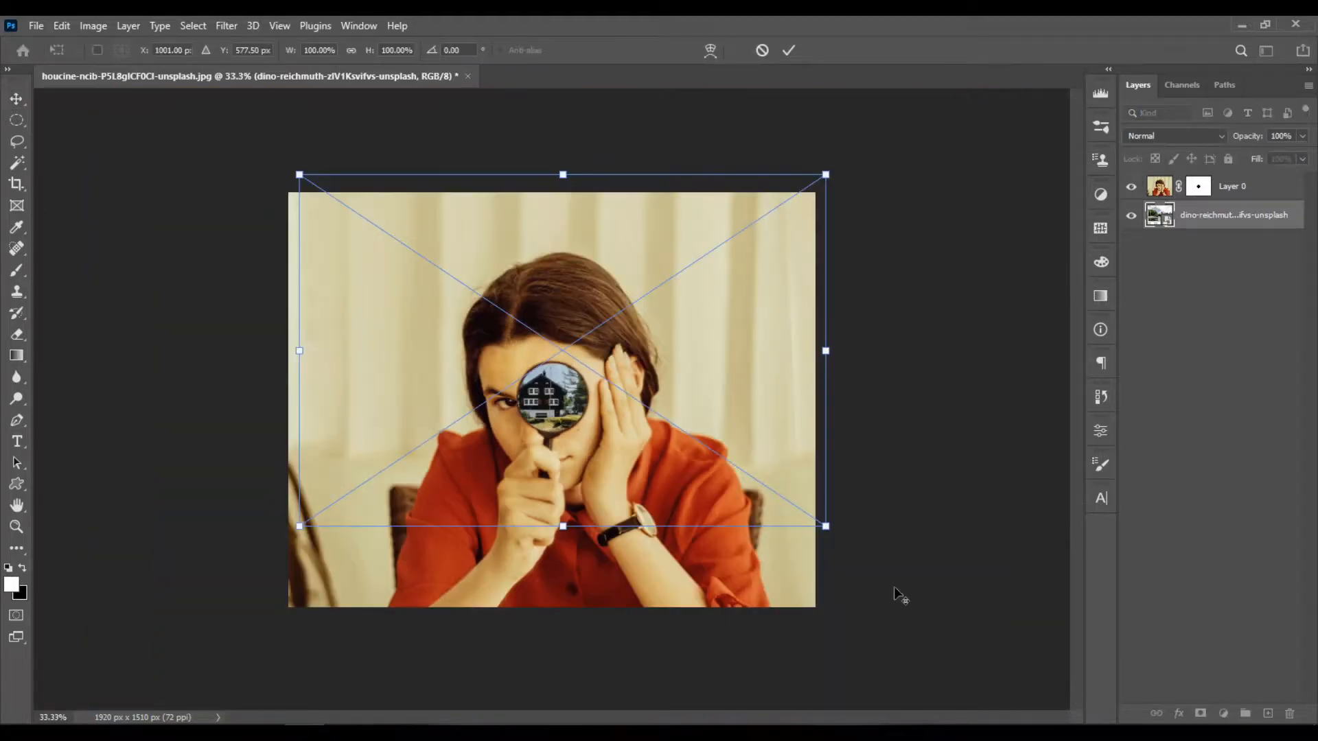
left_click_drag(823, 526, 741, 475)
key("ctrl+plus")
scroll(618, 455, "up", 2)
left_click_drag(579, 397, 585, 405)
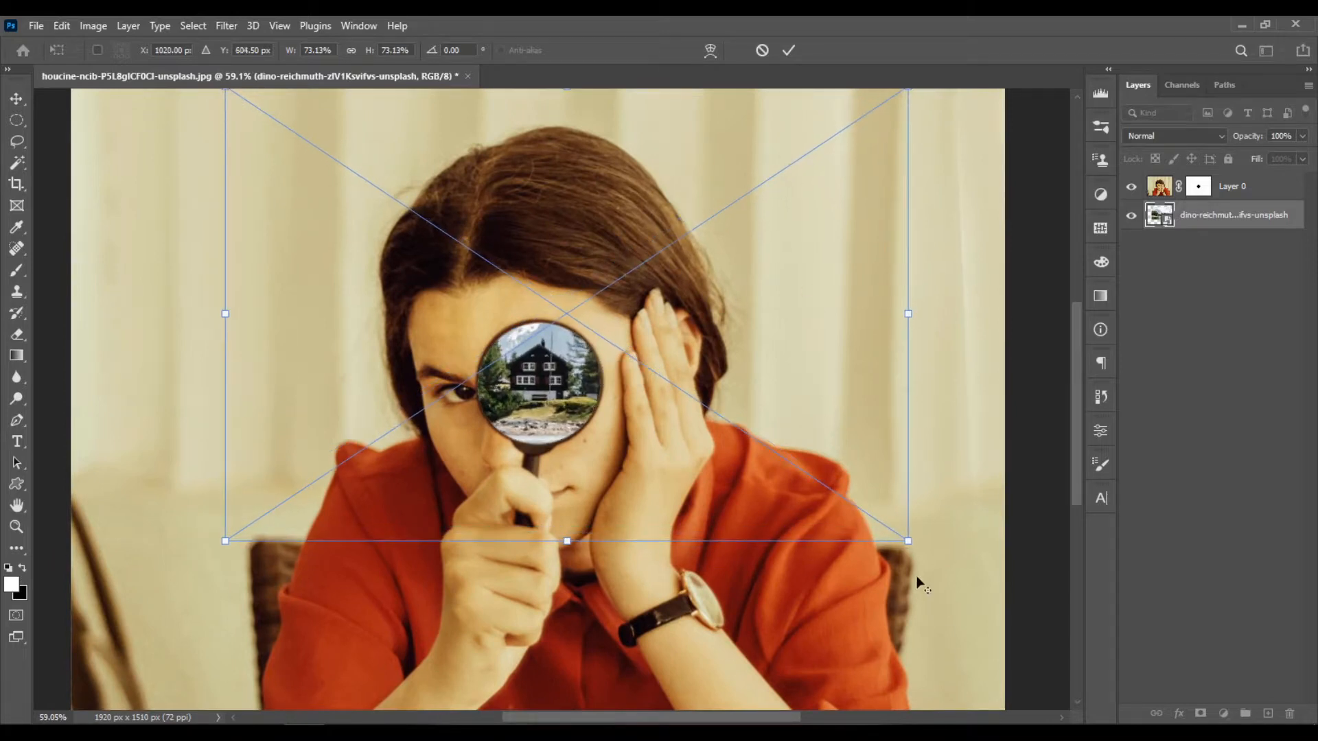
Shrink the landscape layer proportionally to about 35% and reposition it so the house and mountains fit within the lens
left_click_drag(909, 544, 804, 499)
left_click_drag(516, 391, 512, 410)
left_click_drag(507, 410, 499, 414)
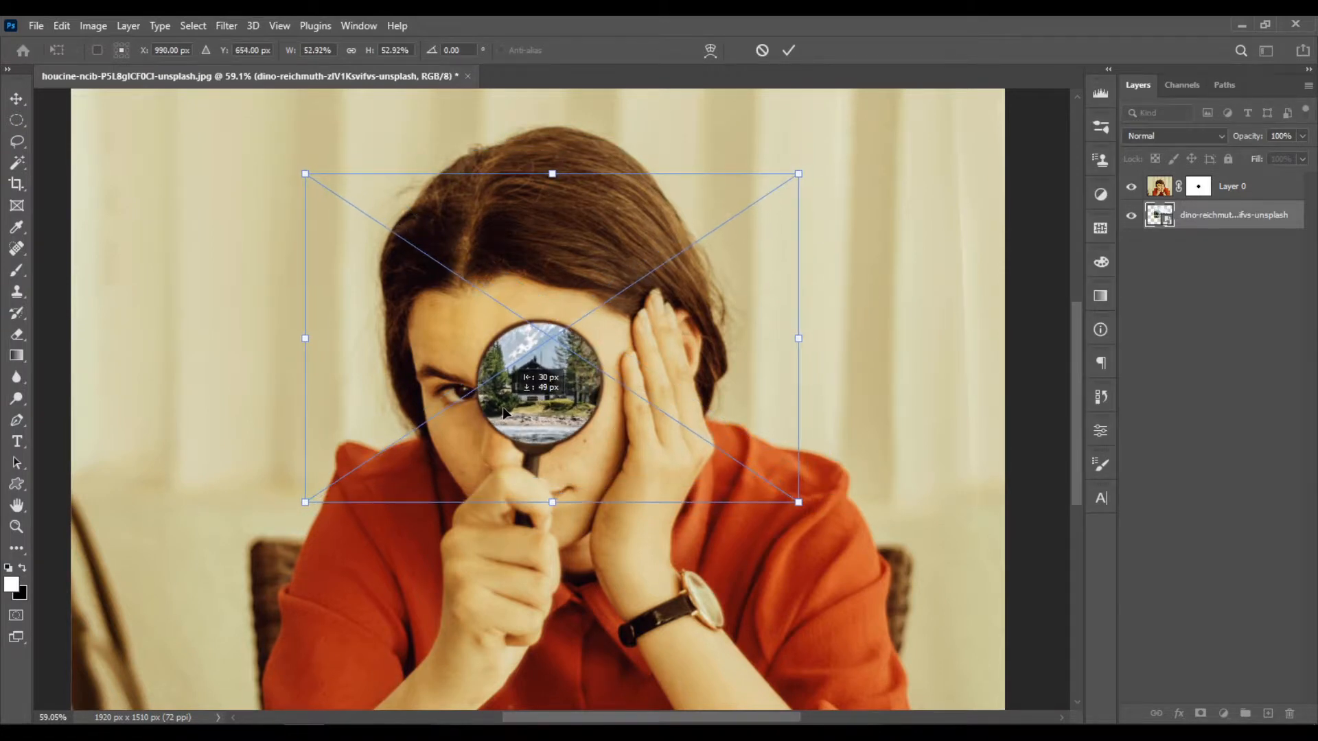
left_click_drag(803, 172, 722, 235)
left_click_drag(555, 404, 581, 387)
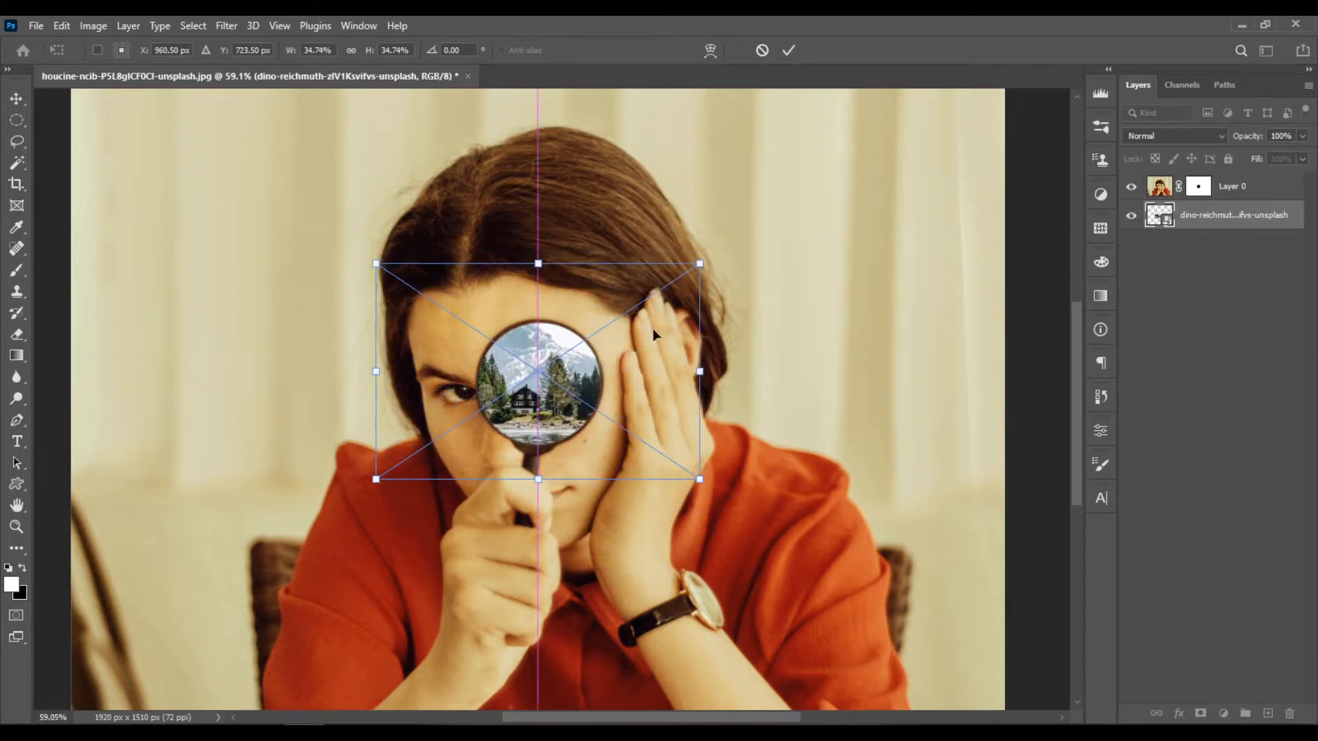
Enlarge the landscape layer proportionally, reposition the dark house inside the lens, and apply the transform
left_click_drag(700, 262, 878, 184)
left_click_drag(580, 417, 504, 443)
key("Return")
scroll(557, 397, "up", 2)
scroll(557, 397, "up", 3)
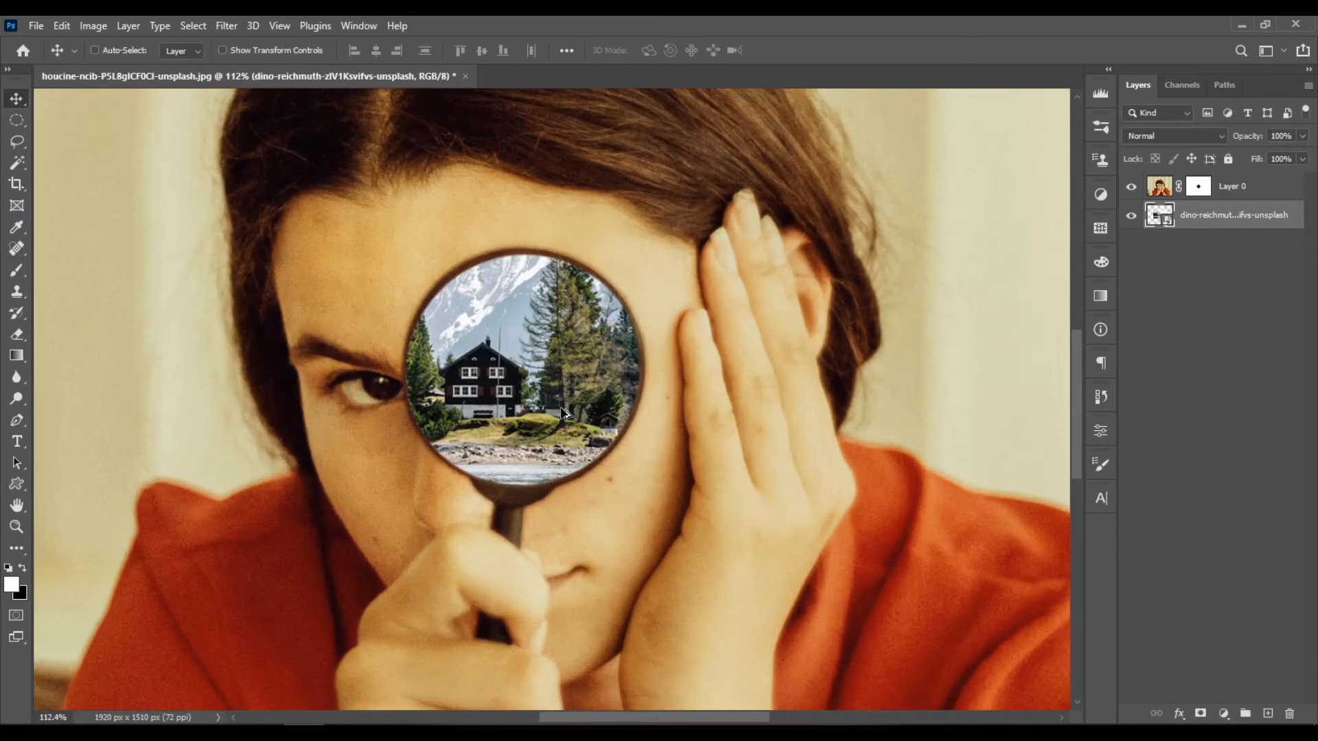
scroll(536, 405, "down", 5)
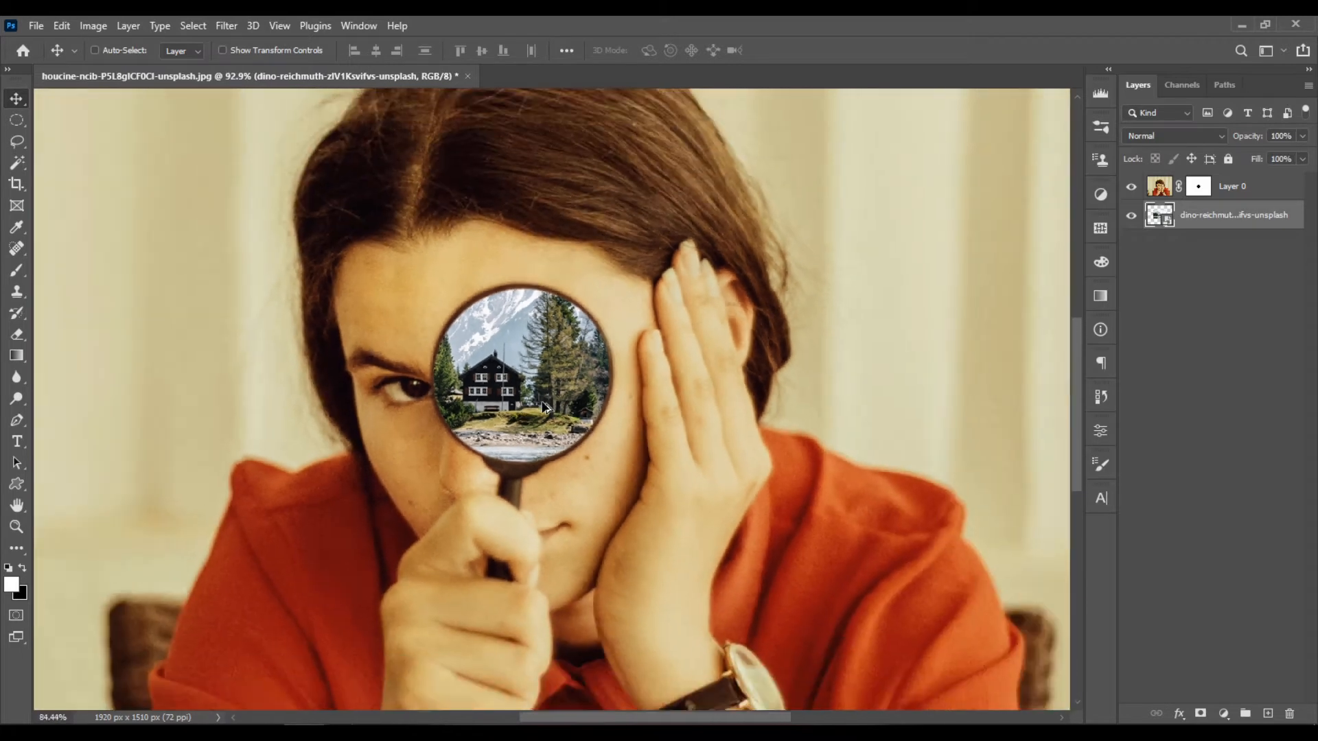
scroll(671, 527, "up", 1)
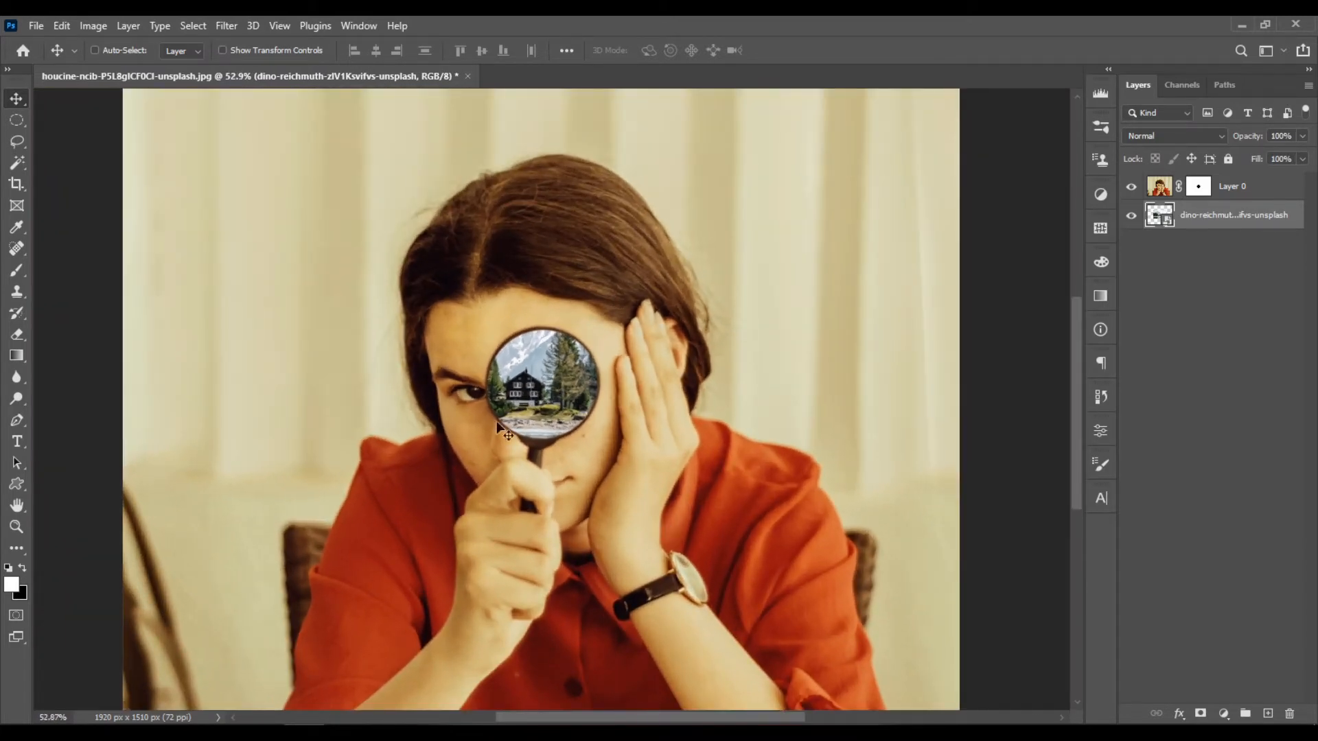
scroll(545, 422, "up", 5)
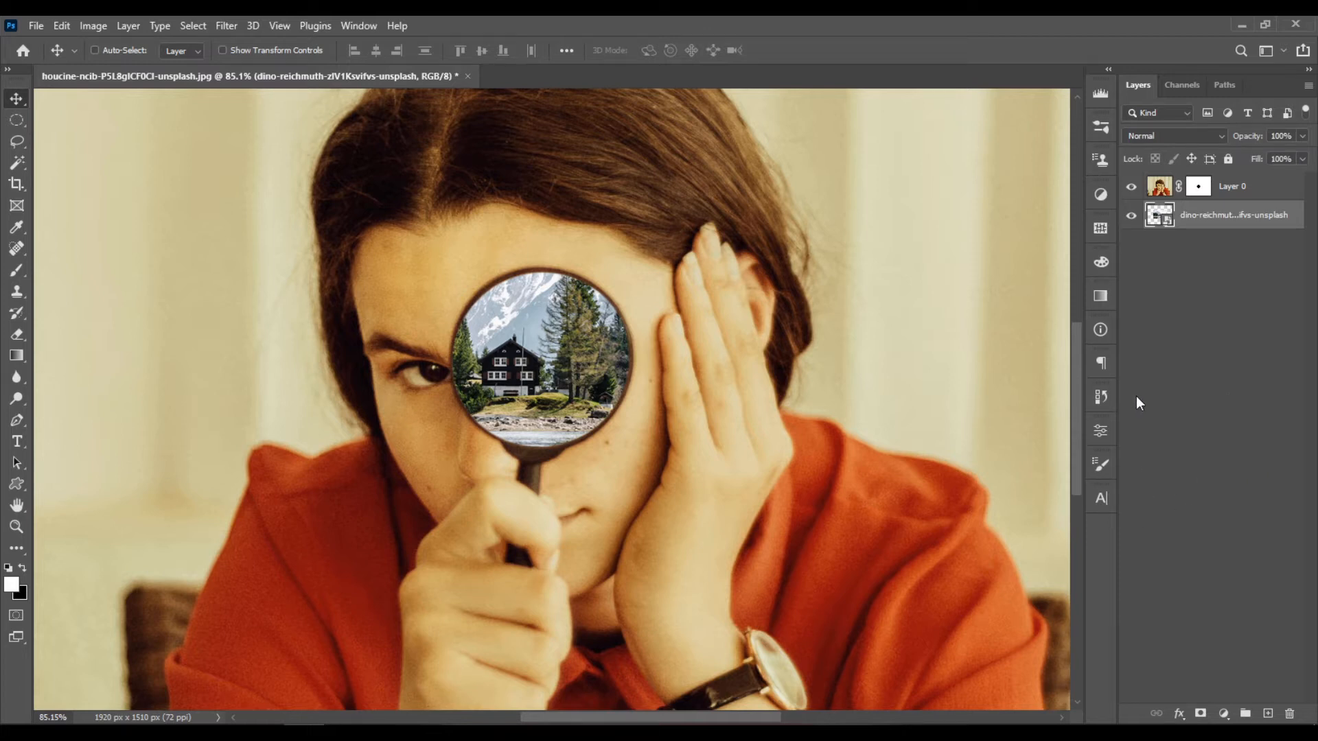
Select the layer mask of Layer 0 for editing around the lens
left_click(1199, 189)
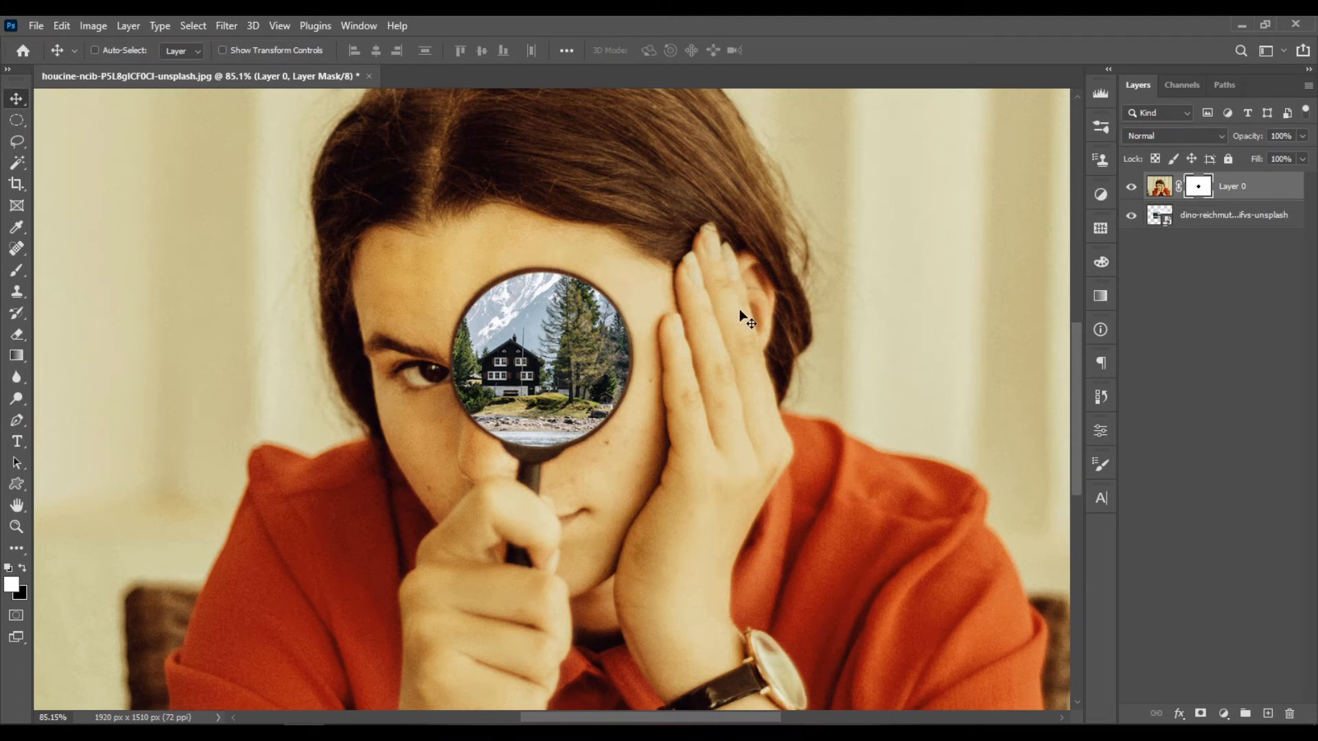
scroll(748, 312, "up", 2)
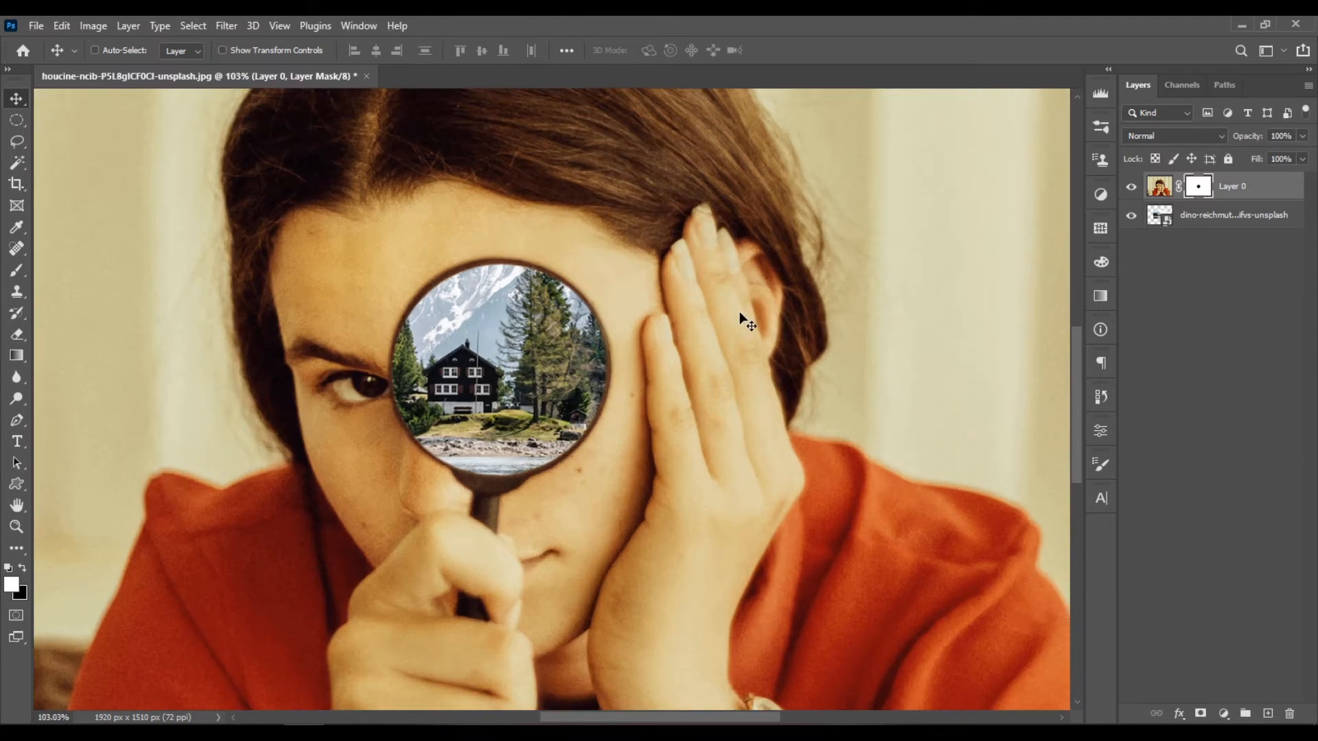